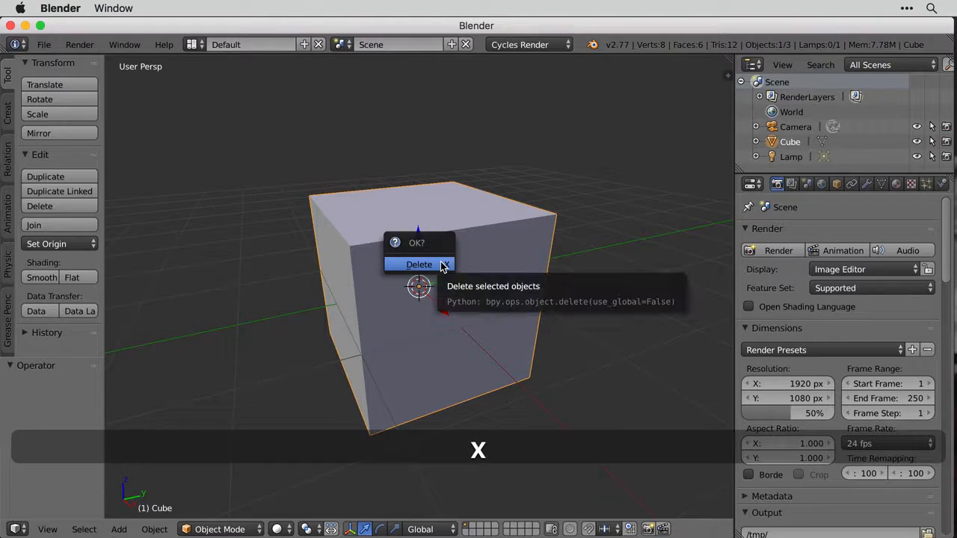
Delete the default cube and add a plane mesh at the centre of the scene.
left_click(441, 266)
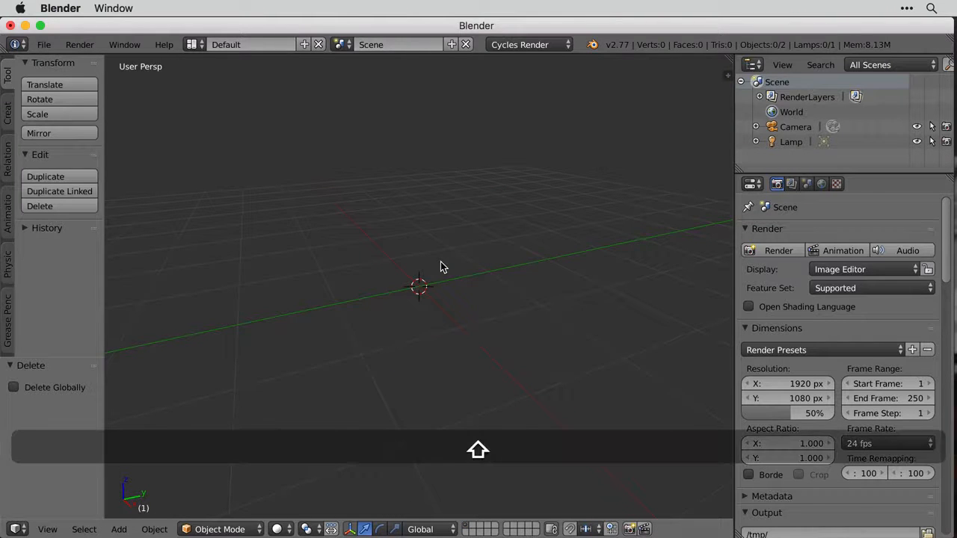
key("shift+a")
mouse_move(438, 249)
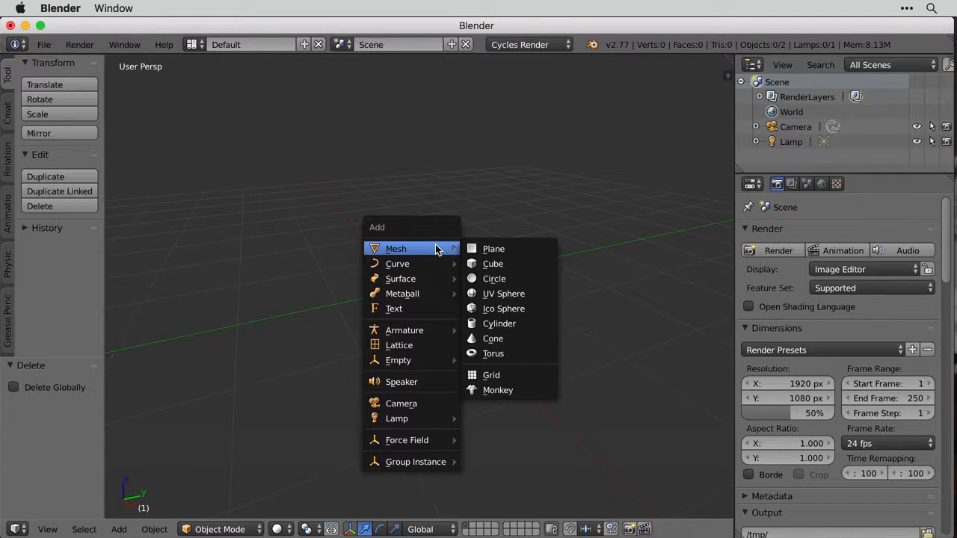
left_click(485, 249)
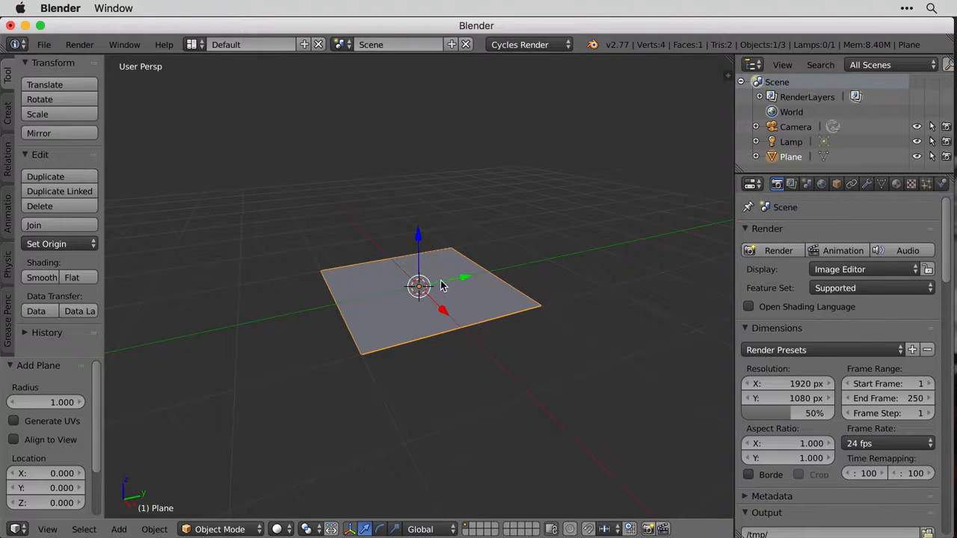
Stretch the plane's geometry in Edit Mode along the X axis by a factor of about 1.64.
key("Tab")
key("s")
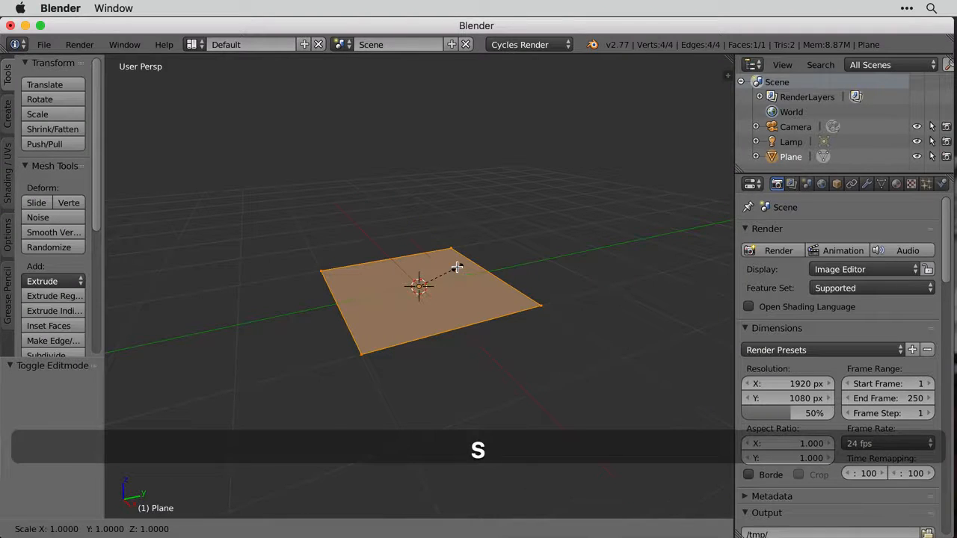
key("x")
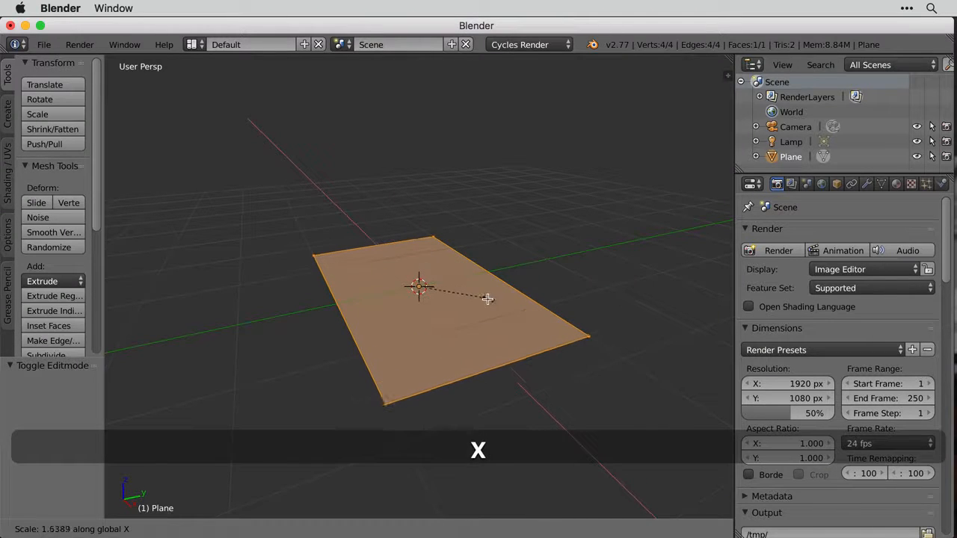
left_click(487, 298)
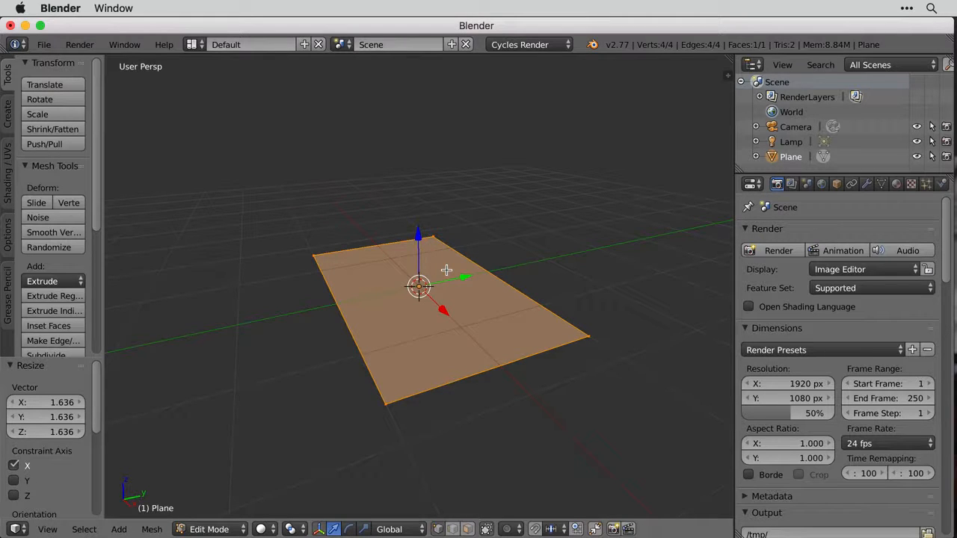
Delete only the face of the plane, keeping its rectangular outline, and return to Object Mode.
key("x")
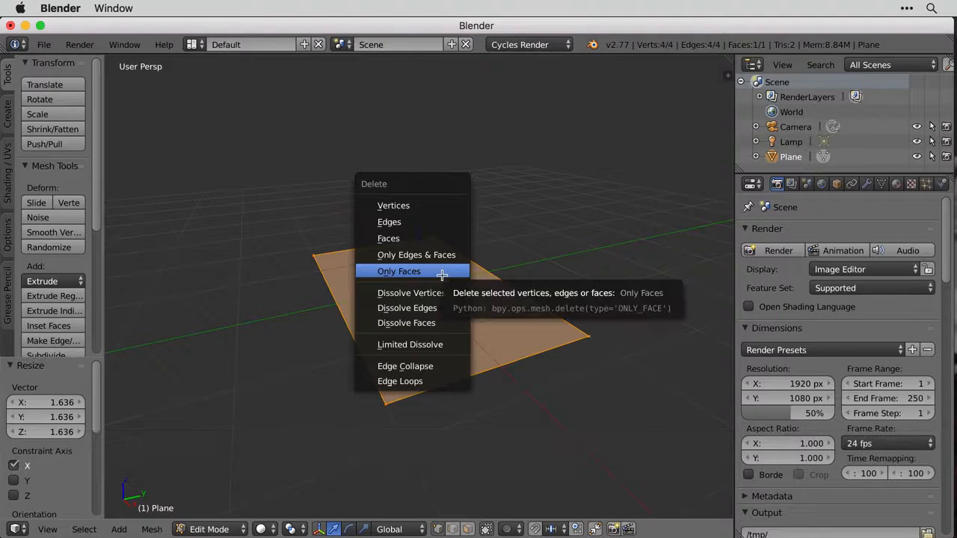
left_click(441, 273)
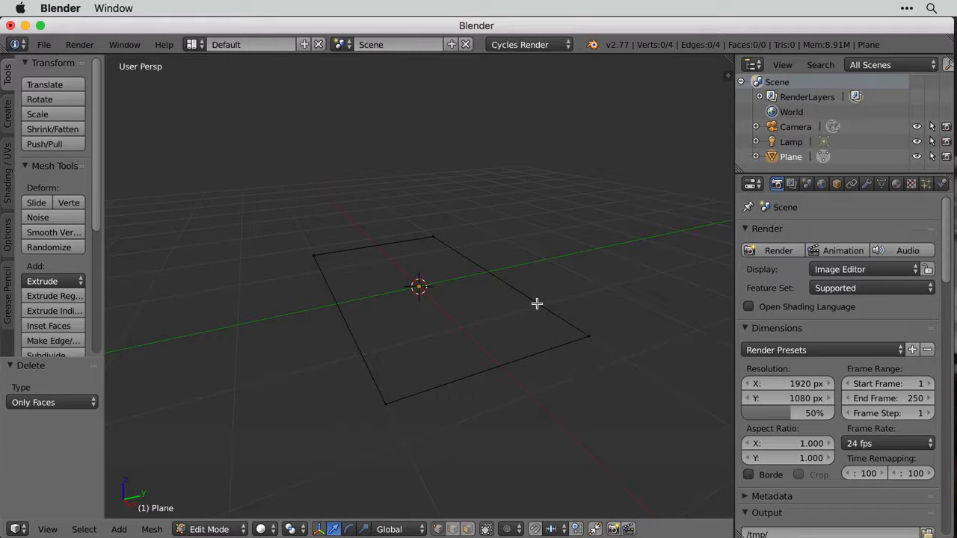
key("Tab")
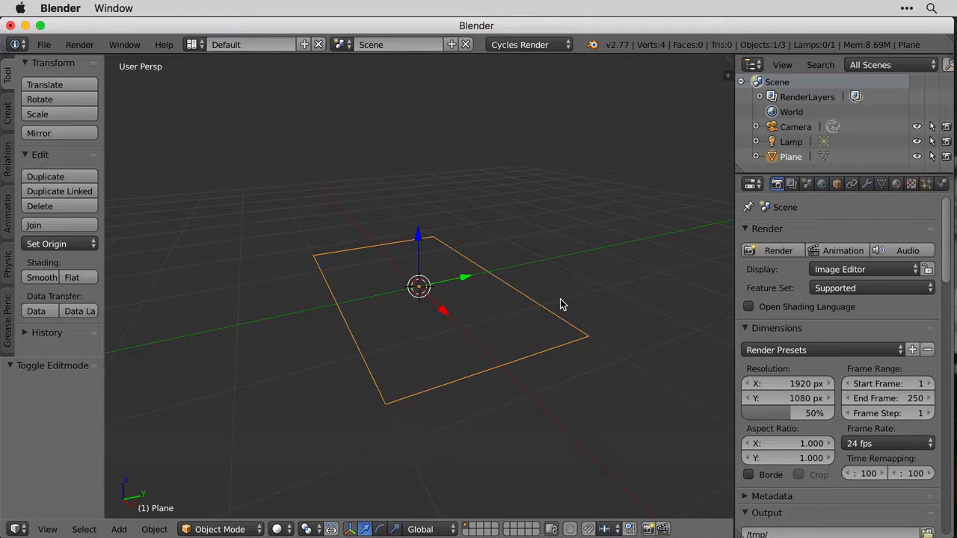
Convert the rectangular outline from a mesh to a curve and rename the object Profile.
key("alt+c")
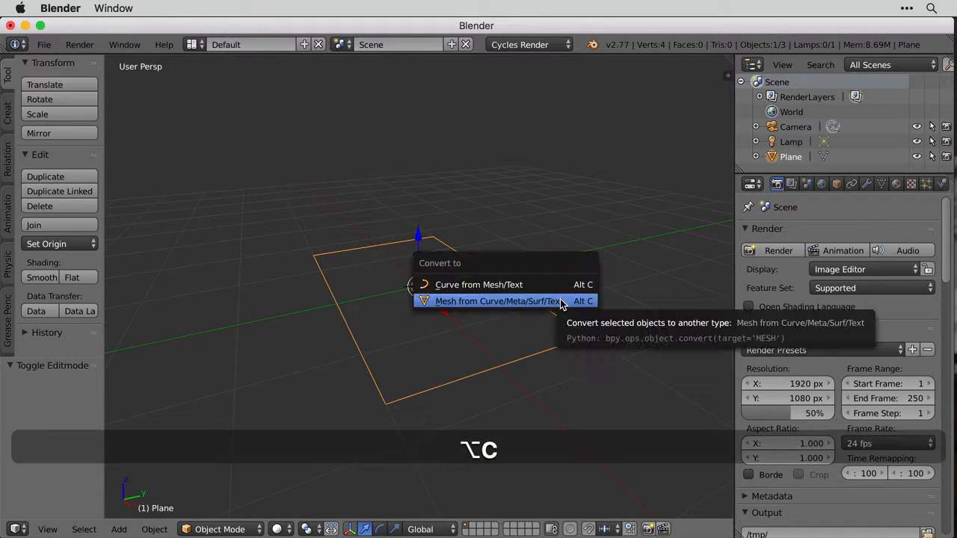
left_click(479, 287)
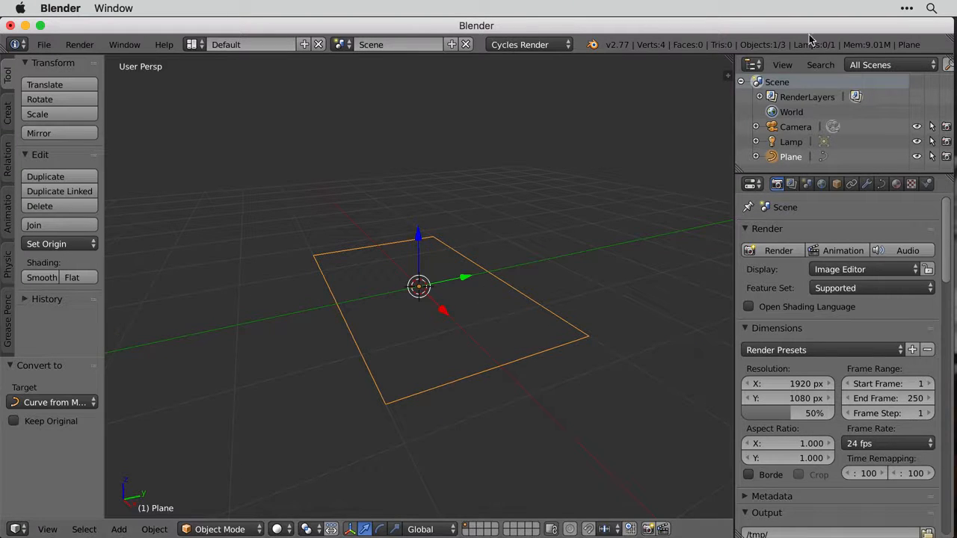
left_click_drag(822, 175, 832, 252)
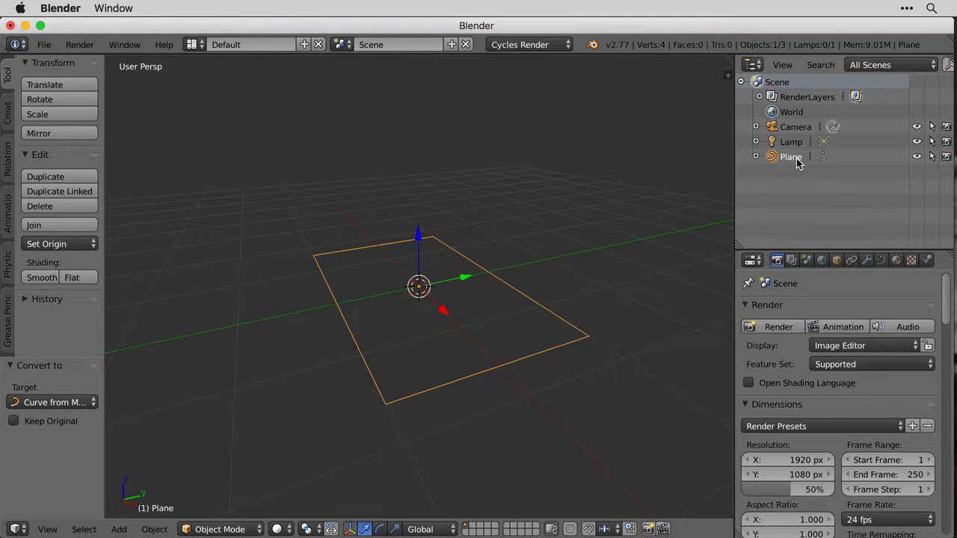
double_click(795, 160)
type("Profile")
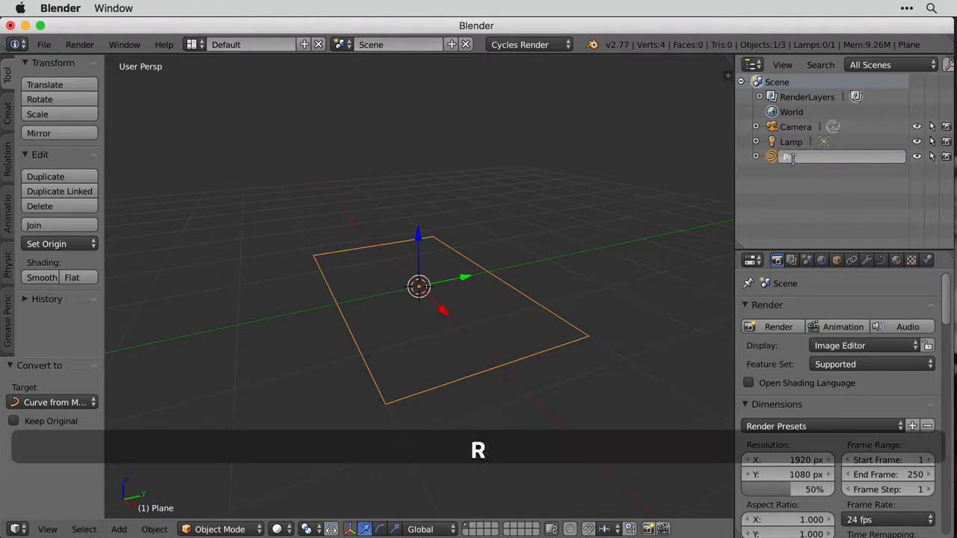
key("Return")
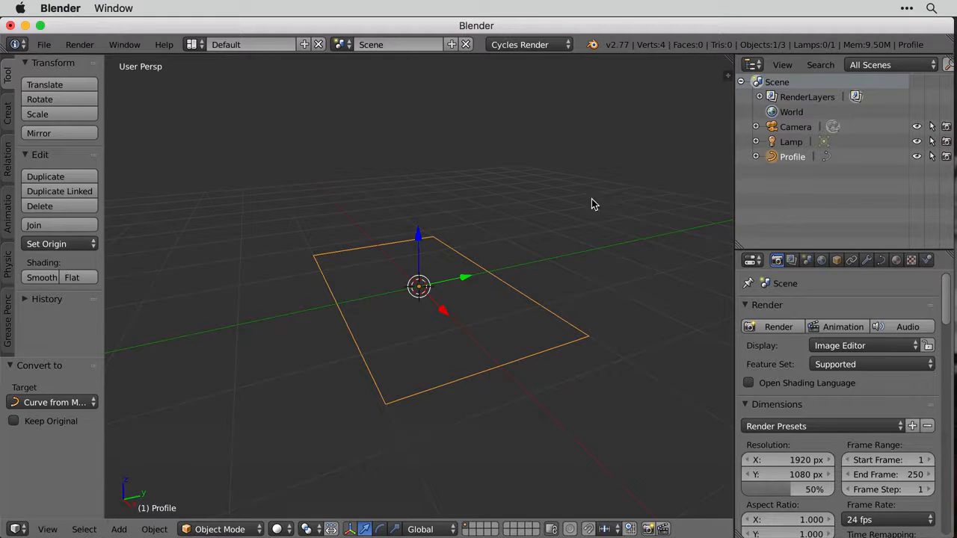
Add a Bezier curve to the scene and look at it from the top view.
key("shift")
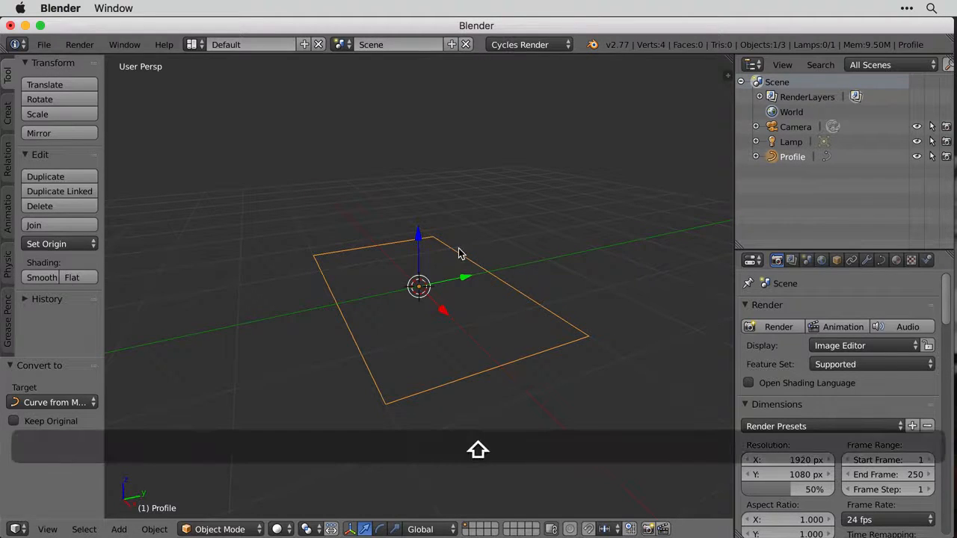
key("shift+a")
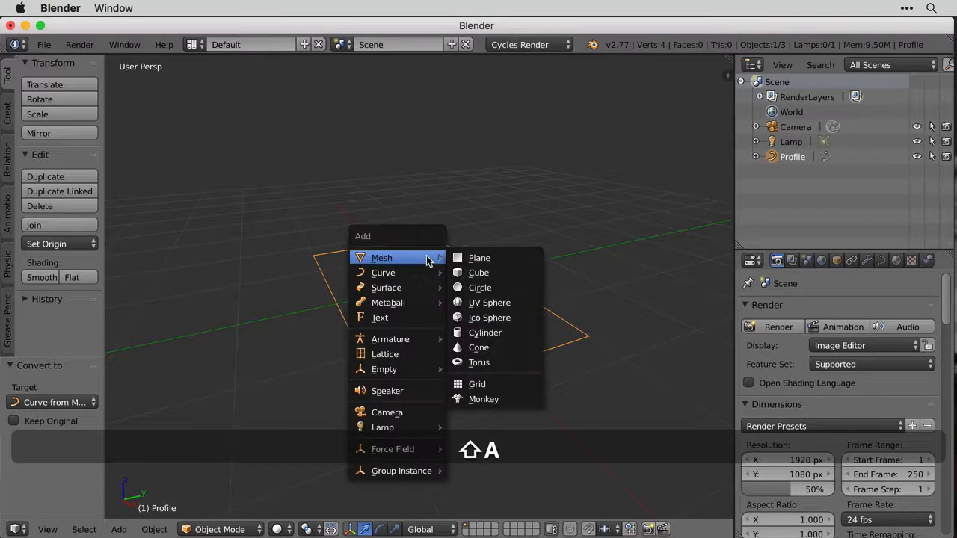
mouse_move(412, 274)
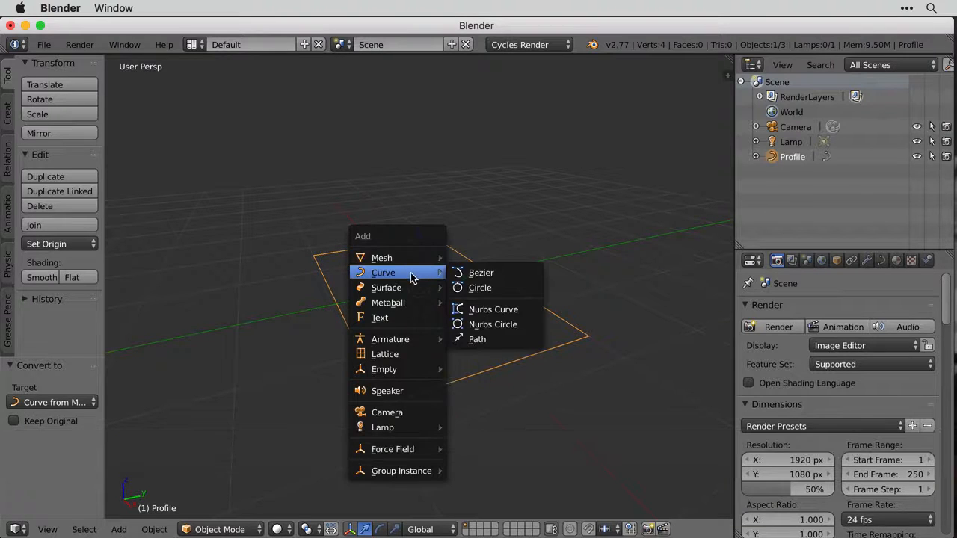
left_click(515, 279)
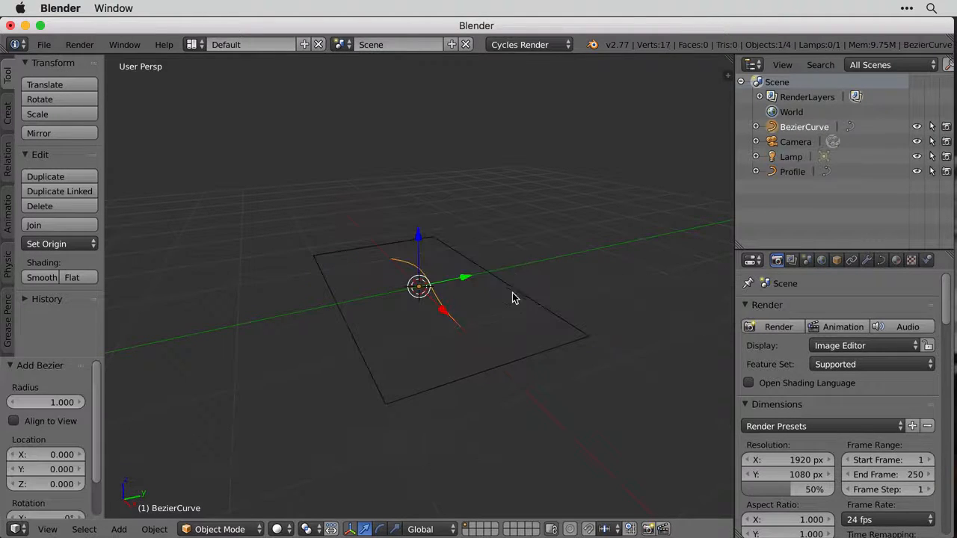
middle_click_drag(376, 298, 429, 299)
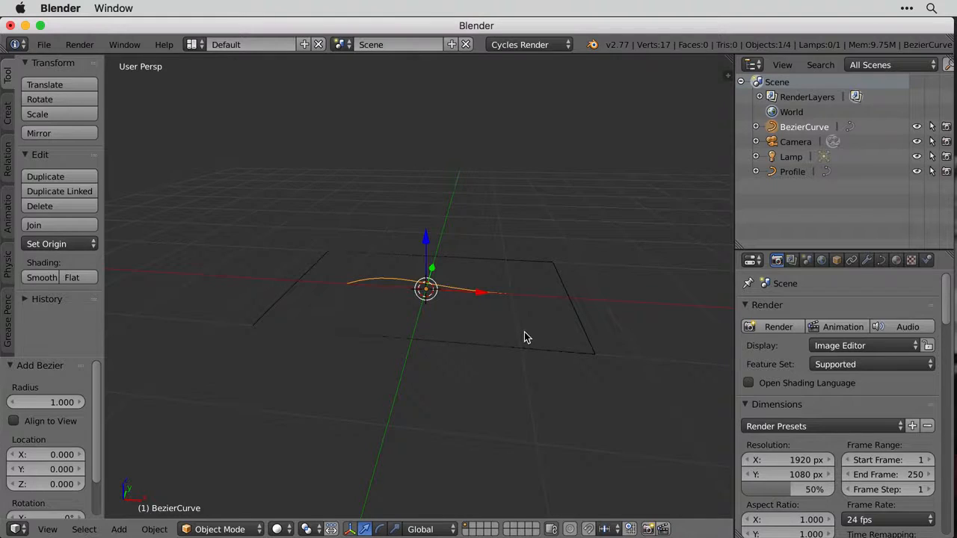
key("KP_7")
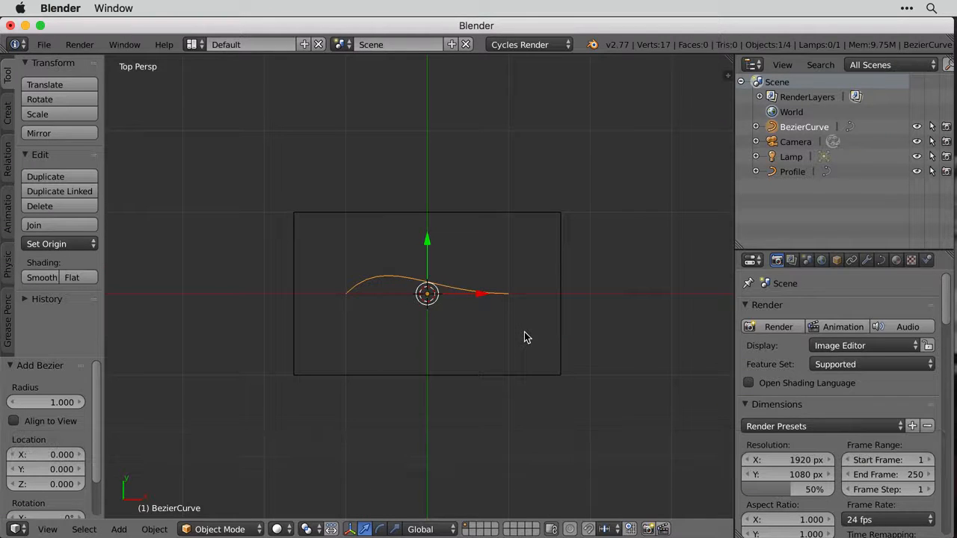
Turn on snapping in Edit Mode and move the Bezier curve's left end point -2 units along X.
key("Tab")
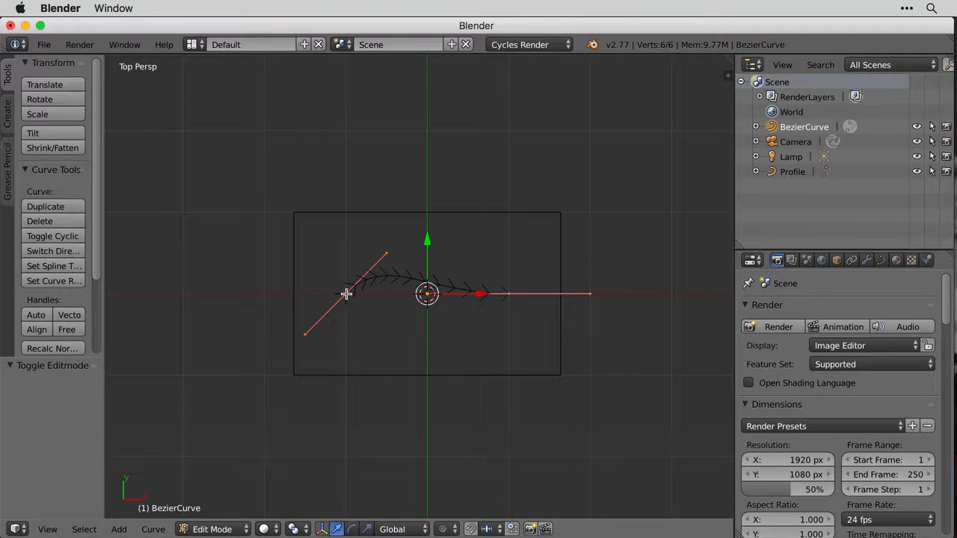
left_click(471, 530)
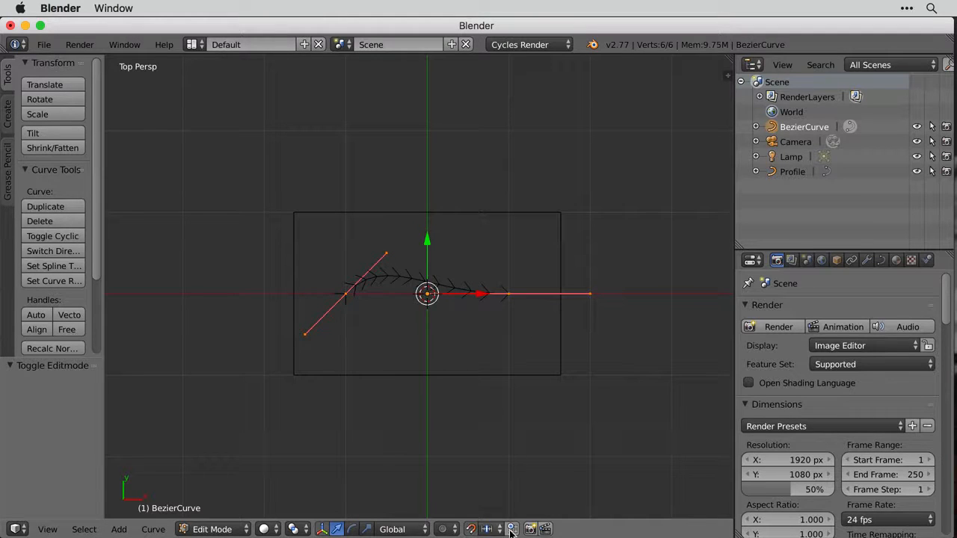
right_click(346, 293)
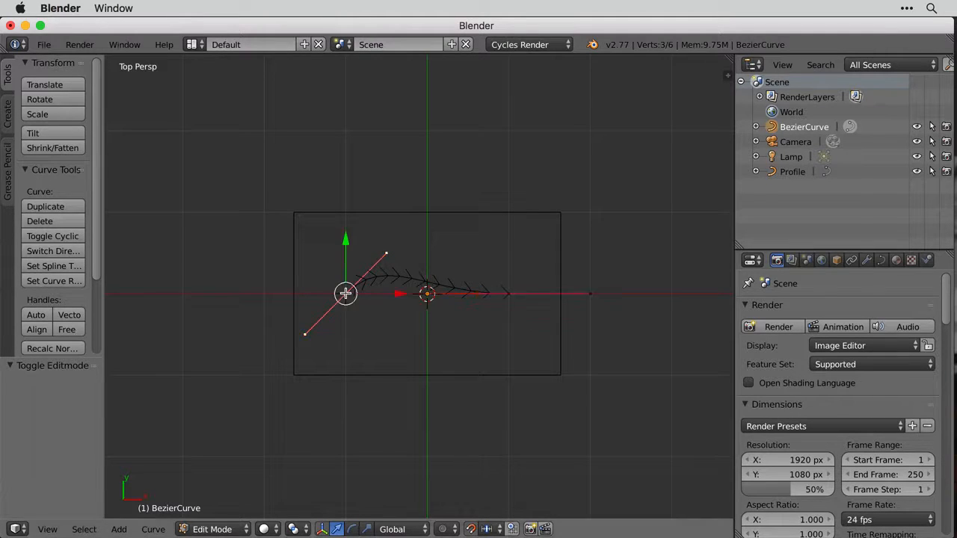
key("g")
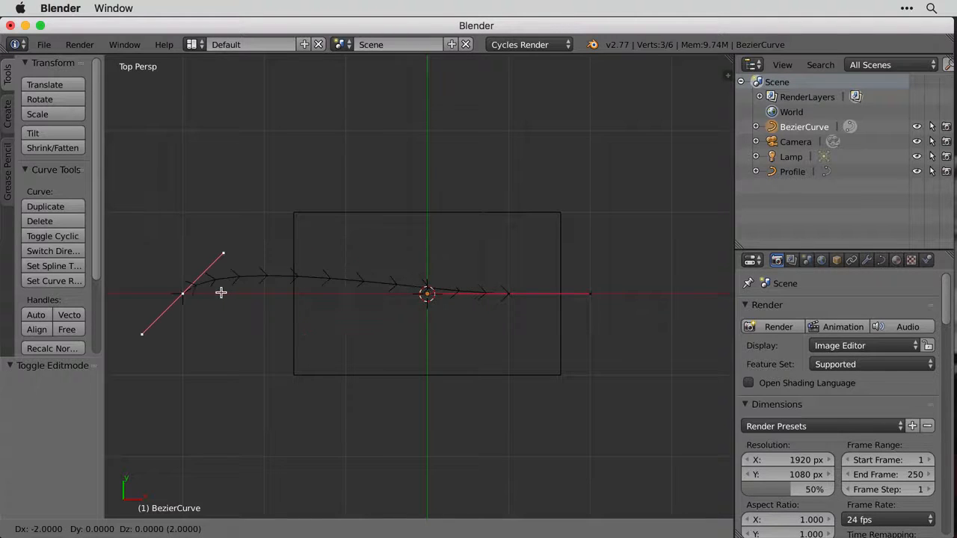
left_click(200, 293)
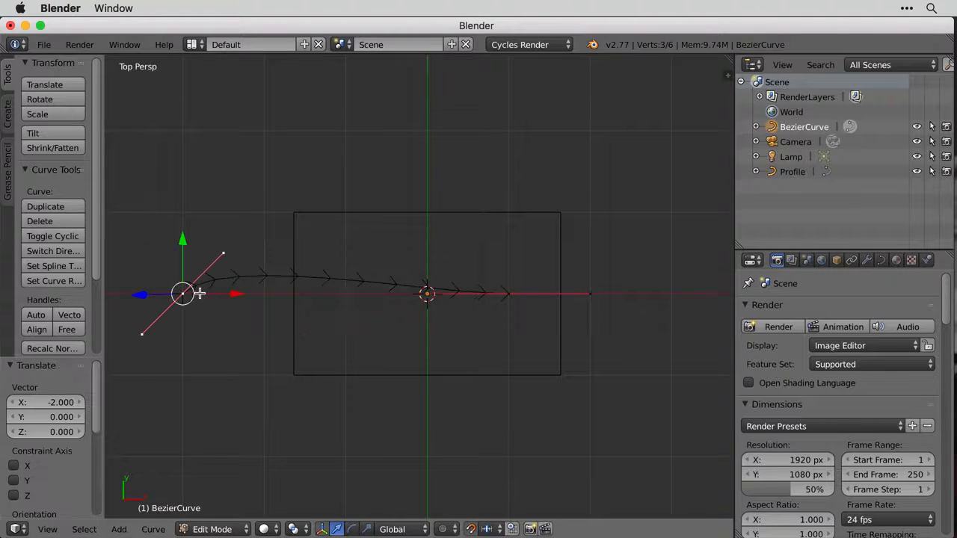
Move the outer handle of the Bezier curve's right end point 2 units along X.
right_click(590, 294)
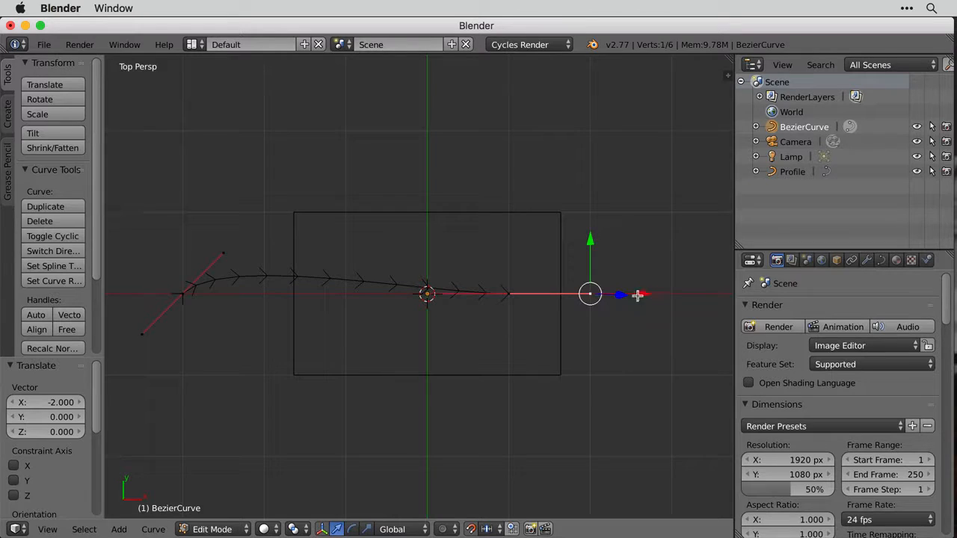
scroll(589, 313, "down", 1)
left_click_drag(610, 293, 720, 294)
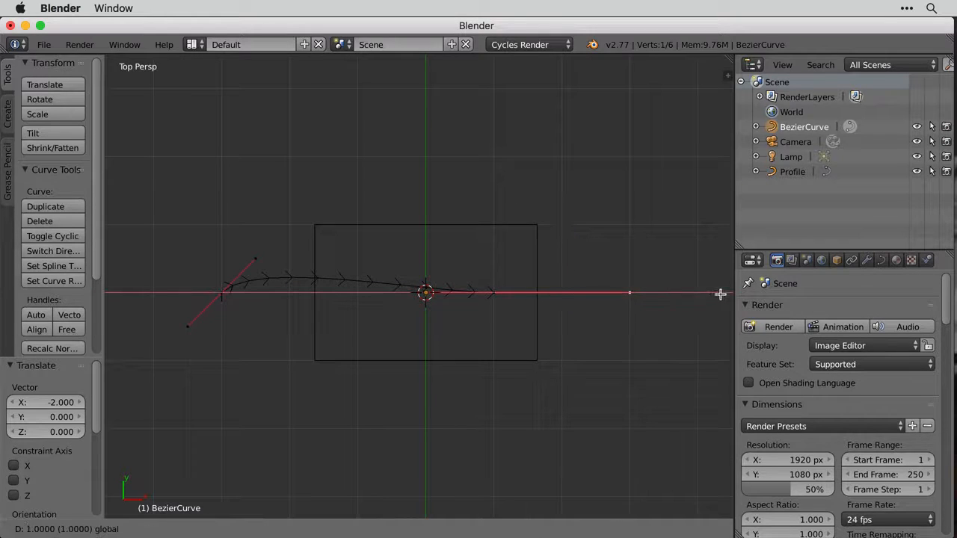
left_click_drag(119, 297, 119, 297)
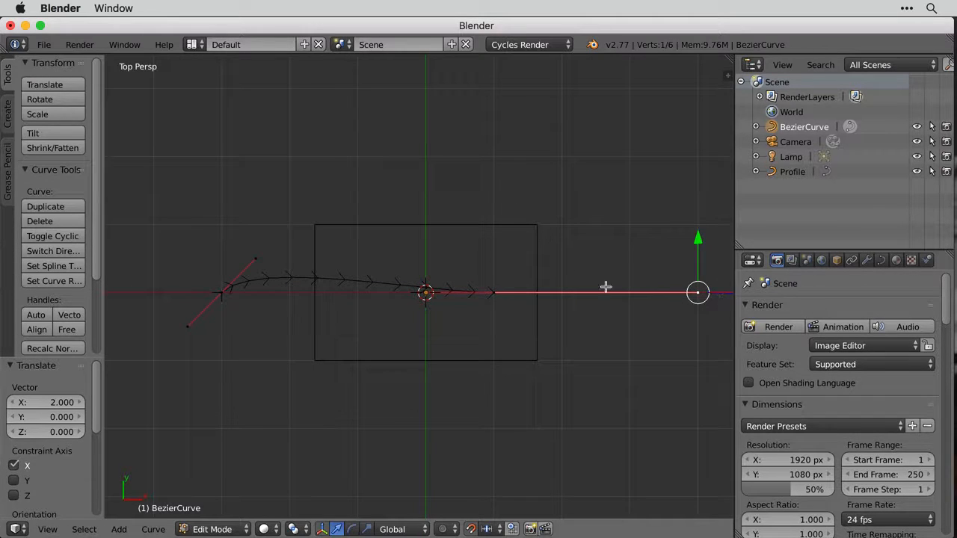
Raise the right end point's inner handle 1 unit along Y, and move that end point 2 units along X.
key("shift+s")
left_click(426, 292)
key("g")
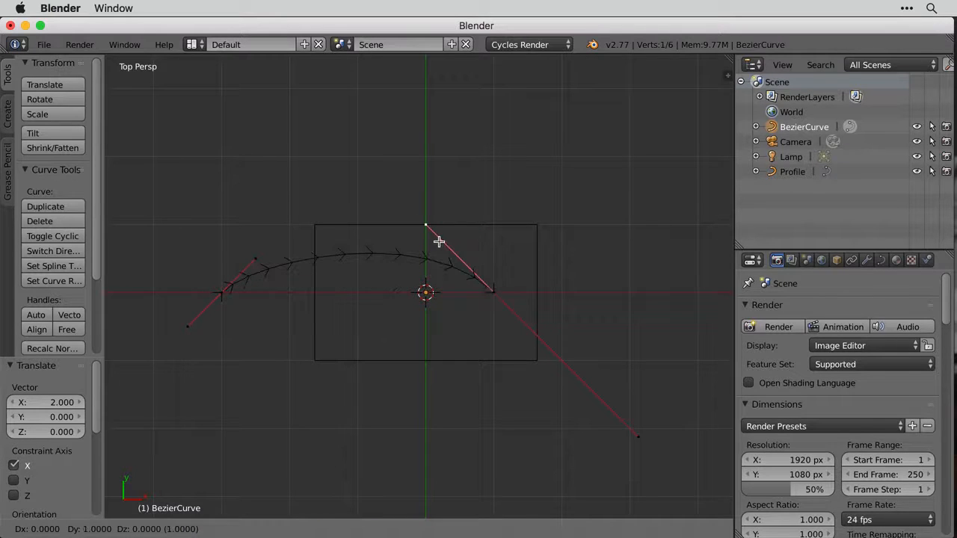
left_click(438, 241)
right_click(491, 293)
key("g")
left_click(661, 274)
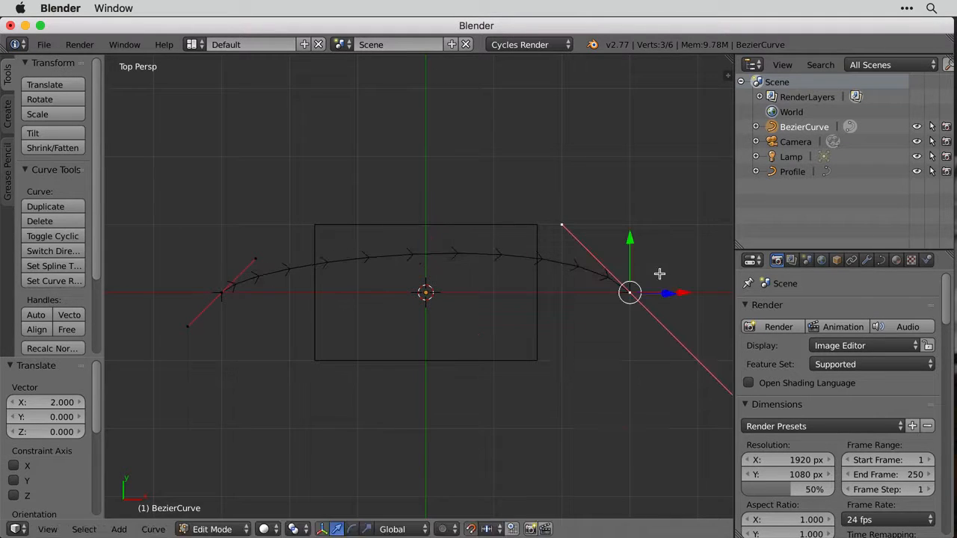
Move the left end point's inner handle 1 unit in X and Y, and pull it back about 0.49 in X and 0.47 in Y.
right_click(255, 257)
key("g")
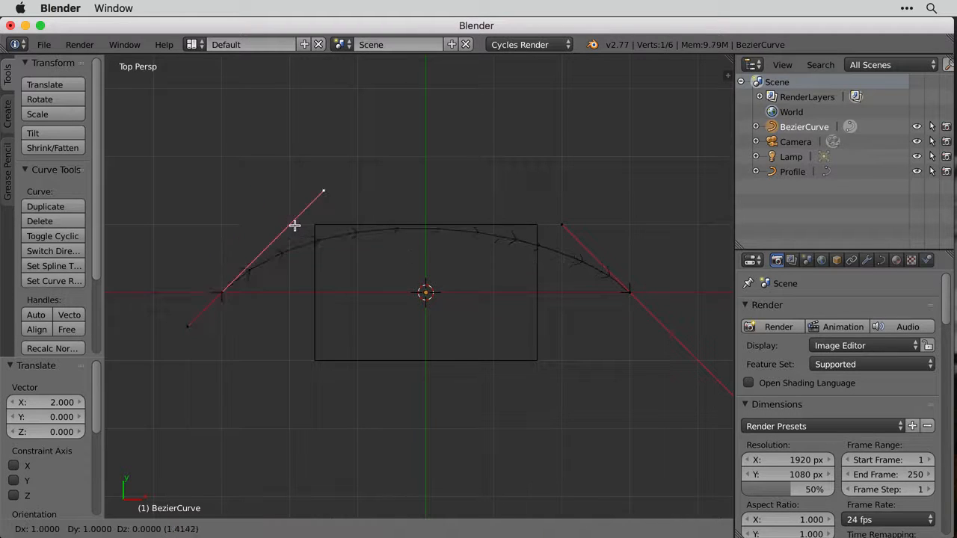
left_click(290, 225)
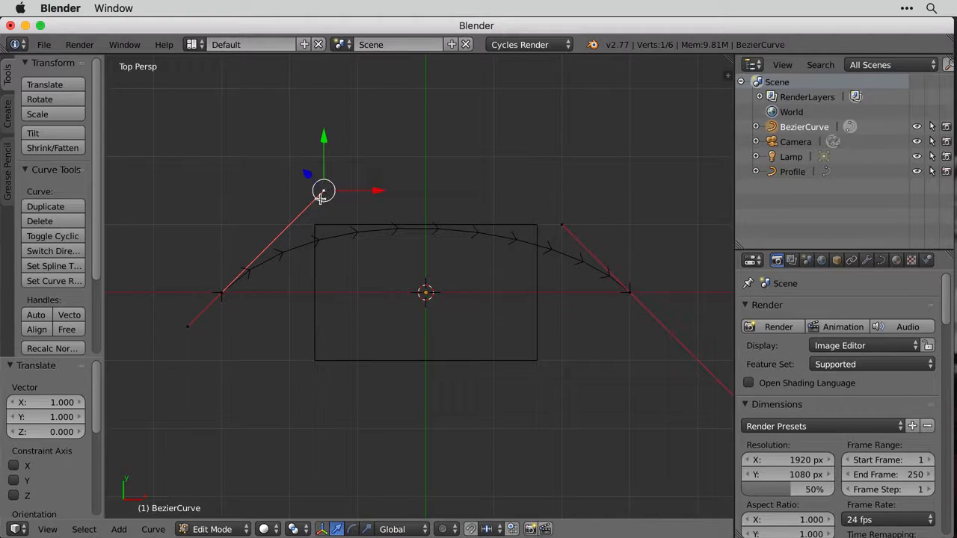
left_click_drag(320, 196, 291, 226)
Shorten the right outer handle by about -1.12 in X and 1.15 in Y, and lengthen the left one by about -0.46 and -0.44.
scroll(453, 325, "down", 1)
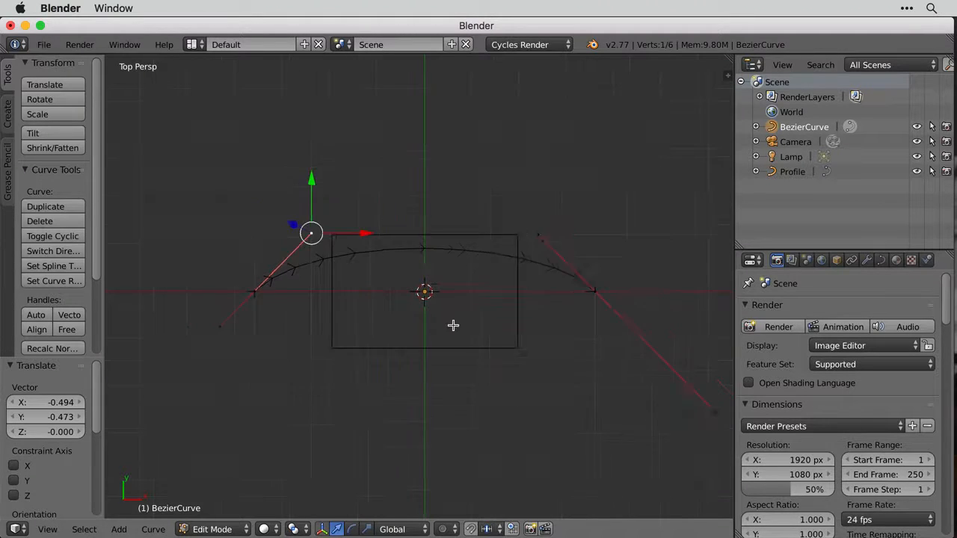
scroll(453, 326, "down", 1)
right_click(664, 391)
left_click_drag(664, 391, 610, 335)
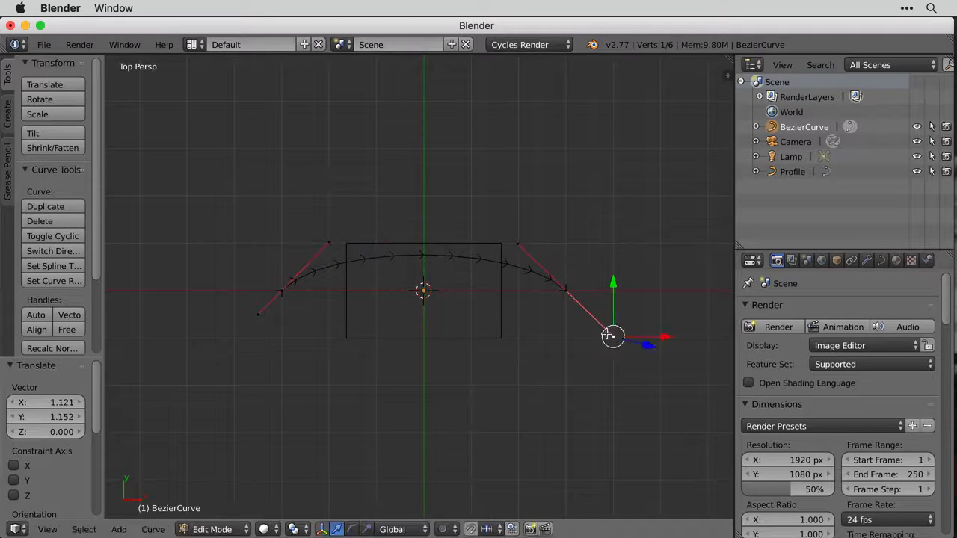
right_click(256, 314)
left_click_drag(256, 314, 234, 334)
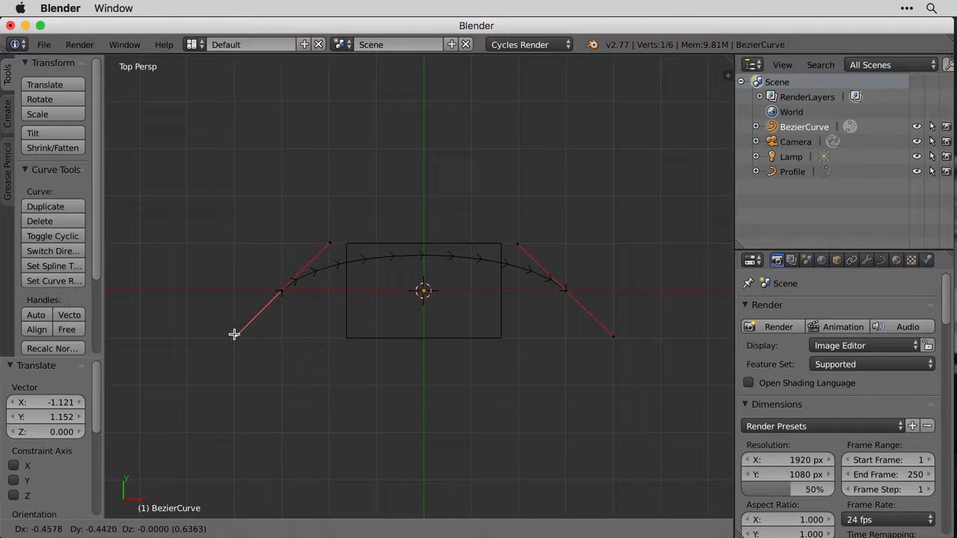
Raise the inner handles of both Bezier curve end points about 1 unit each along Y.
left_click(234, 334)
scroll(449, 288, "up", 3)
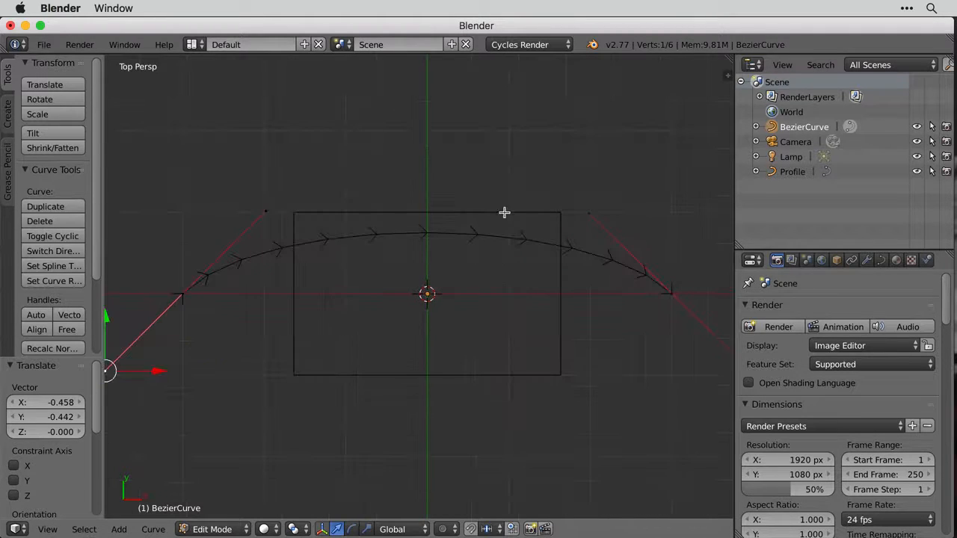
right_click_drag(264, 208, 264, 130)
right_click_drag(589, 213, 590, 133)
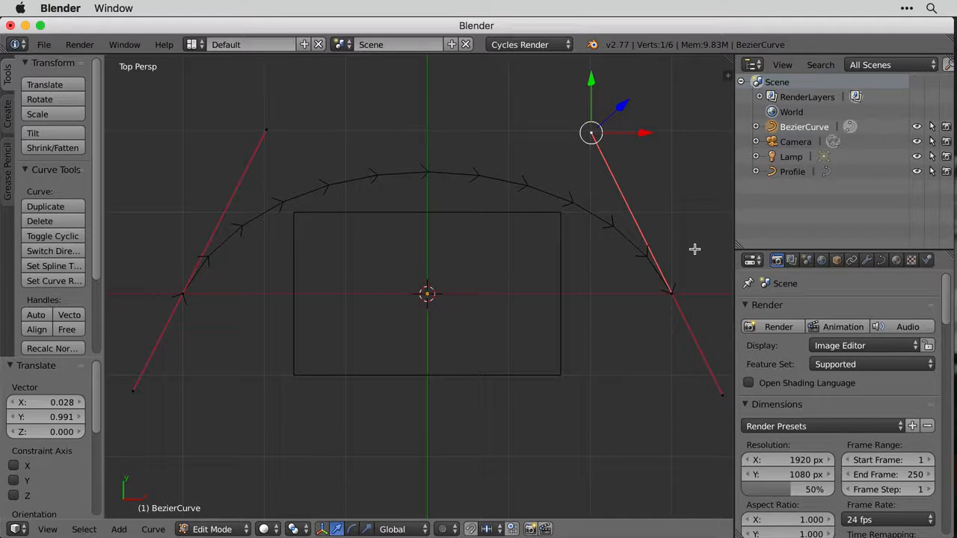
Rename the BezierCurve object as Profile Path.
double_click(804, 127)
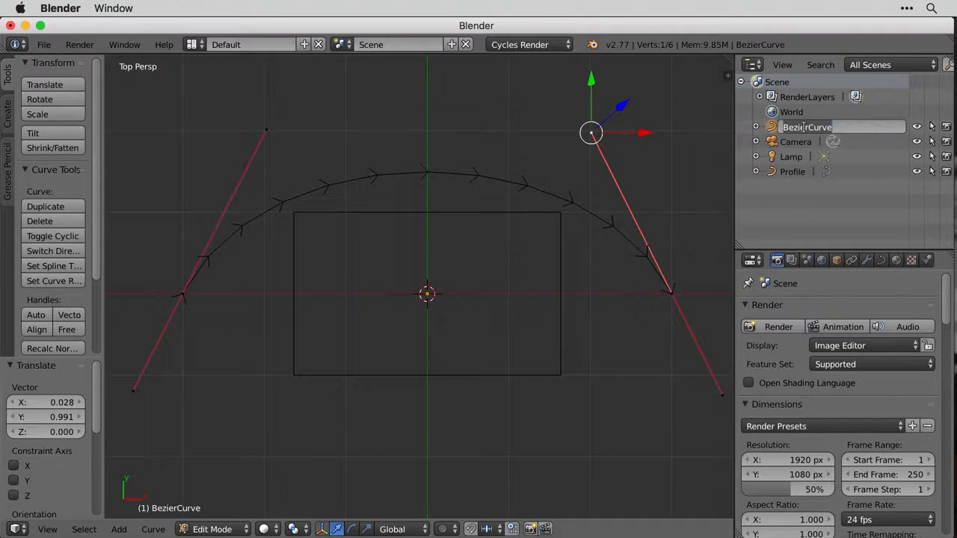
type("Profile Path")
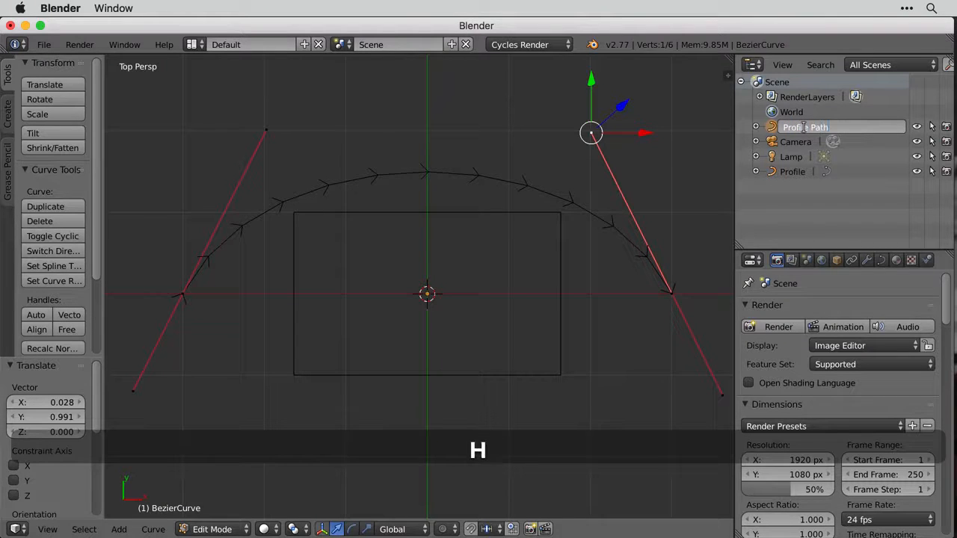
key("Return")
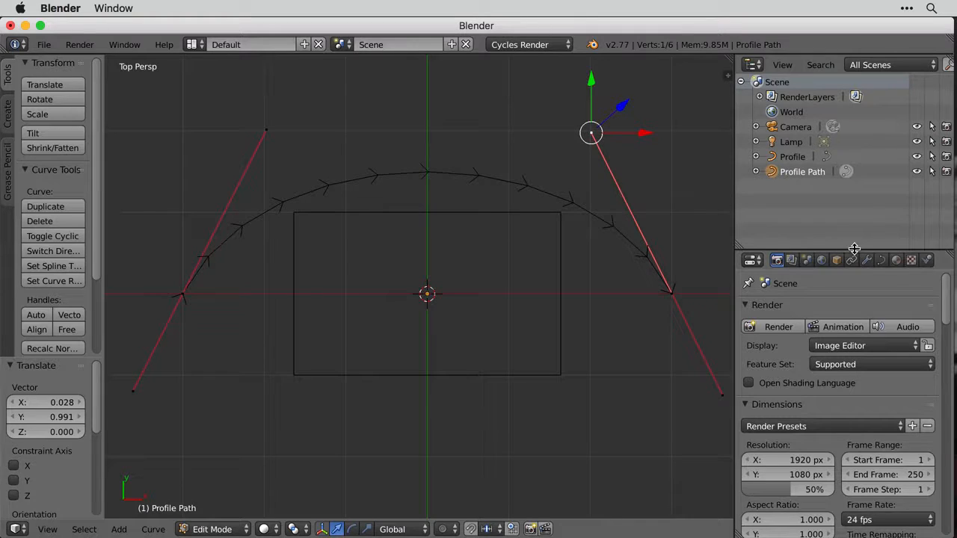
Return to Object Mode and assign Profile as the bevel object of the Profile Path curve.
left_click_drag(849, 248, 851, 196)
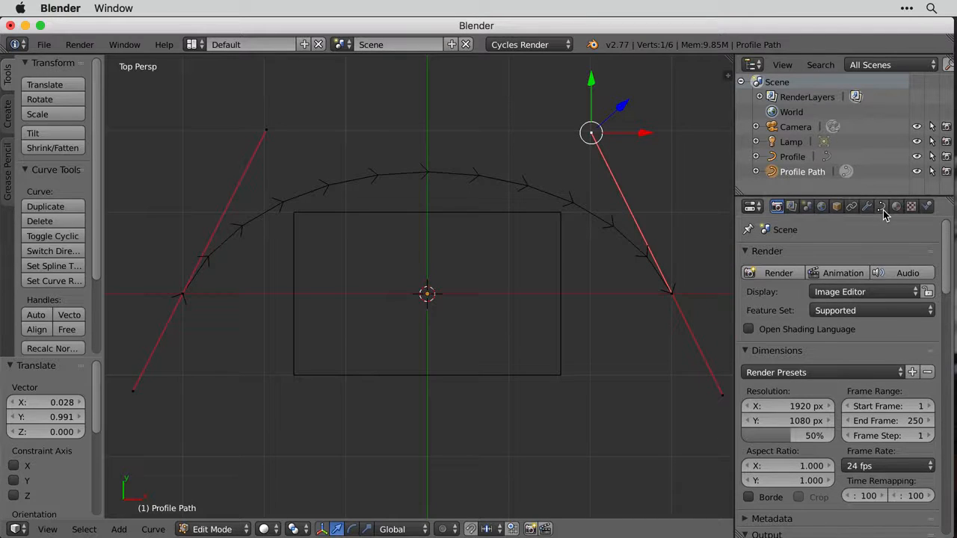
left_click(882, 208)
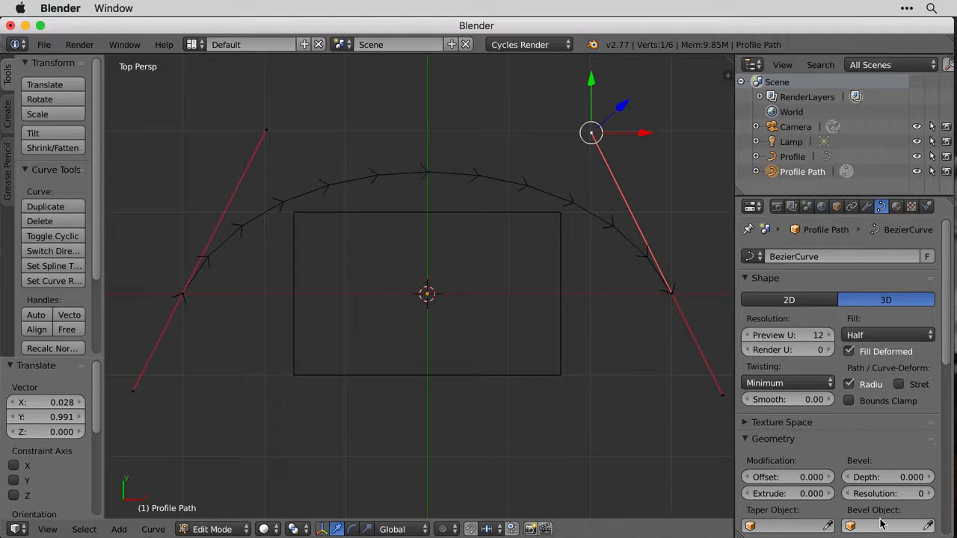
key("Tab")
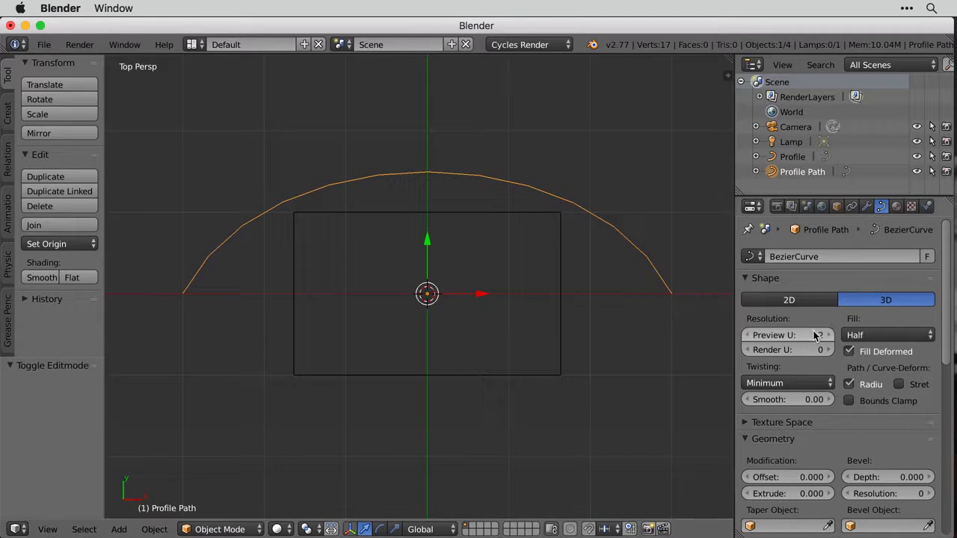
left_click(878, 527)
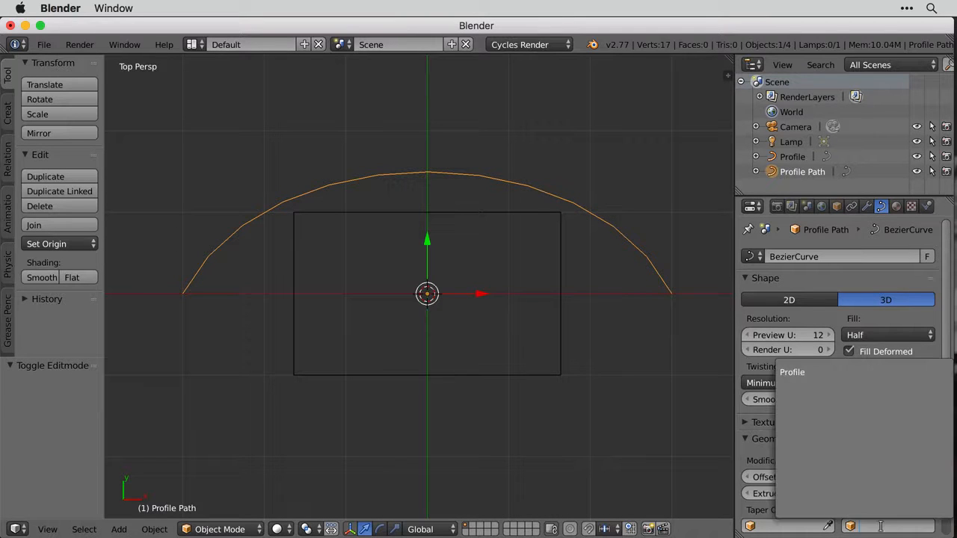
left_click(823, 373)
middle_click_drag(583, 322, 479, 343)
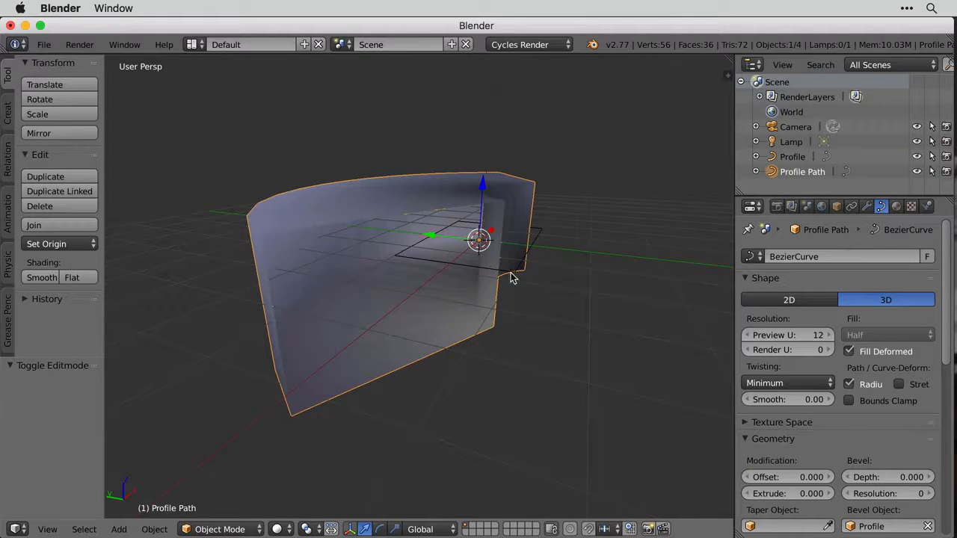
mouse_move(506, 267)
middle_mouse_down()
mouse_move(487, 332)
mouse_move(457, 279)
mouse_move(525, 258)
mouse_move(494, 279)
middle_mouse_up()
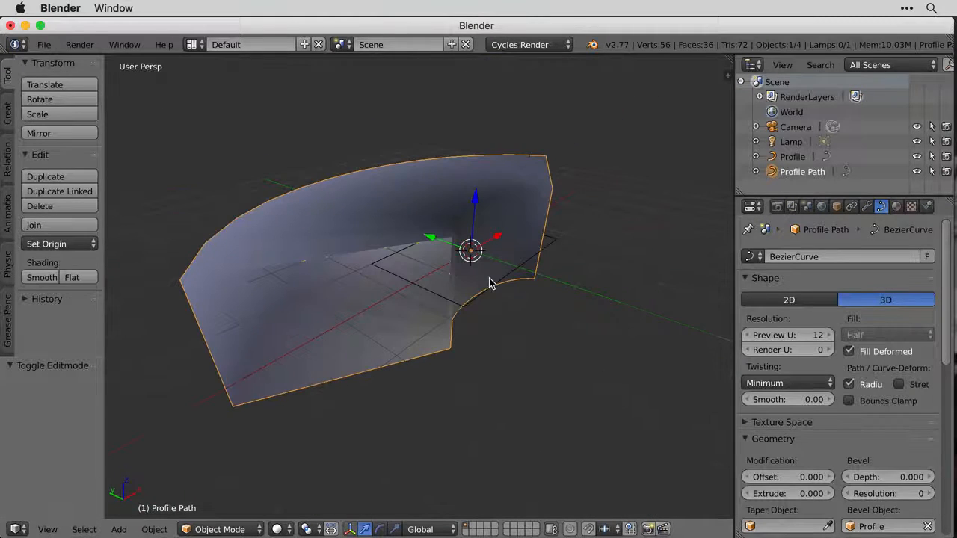
Scale all points of the rectangular Profile curve to about 0.342 along X in Edit Mode, and return to Object Mode.
key("Tab")
key("Tab")
right_click(433, 294)
key("Tab")
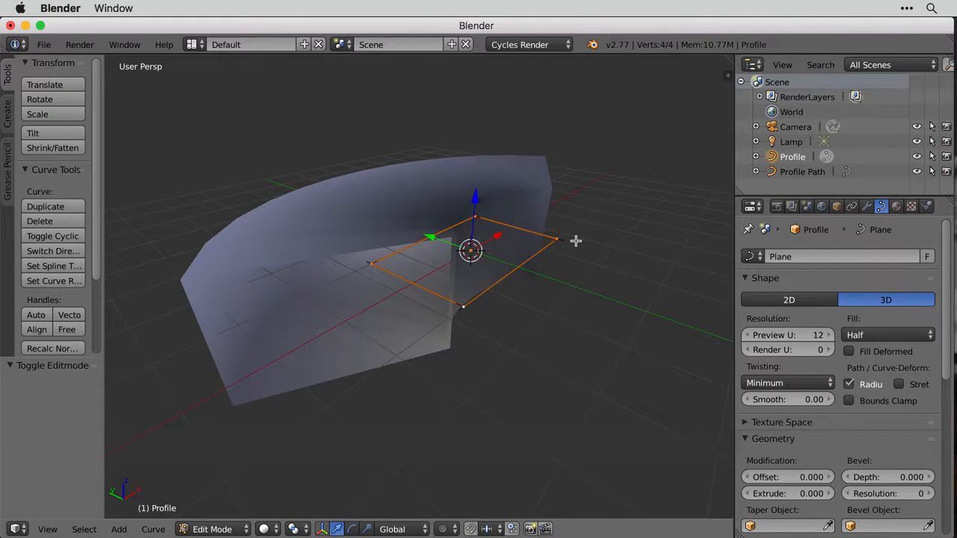
key("x")
key("Escape")
key("s")
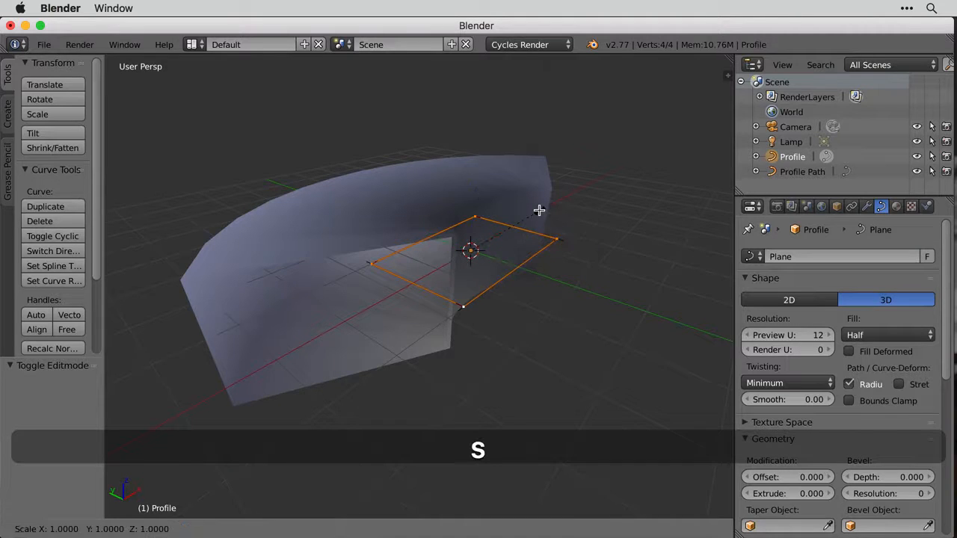
key("x")
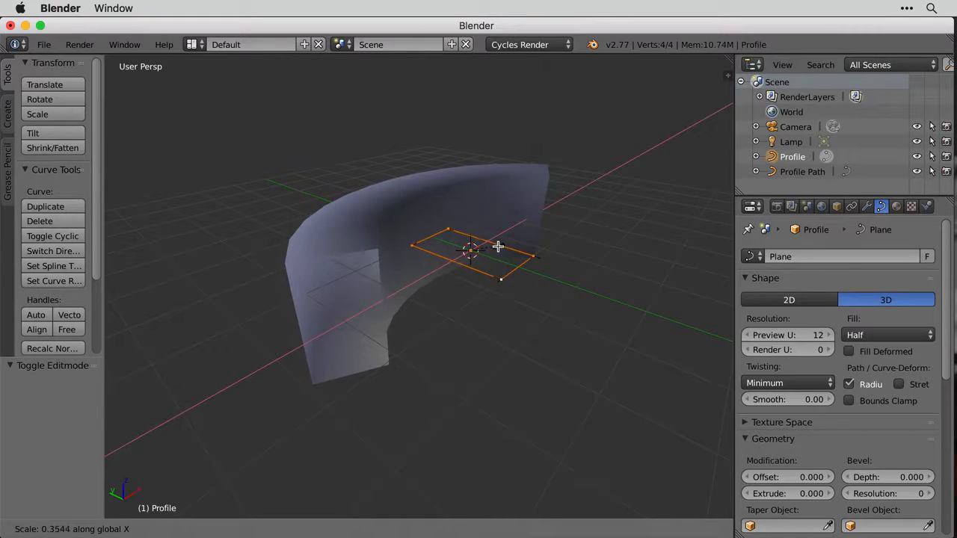
left_click(499, 248)
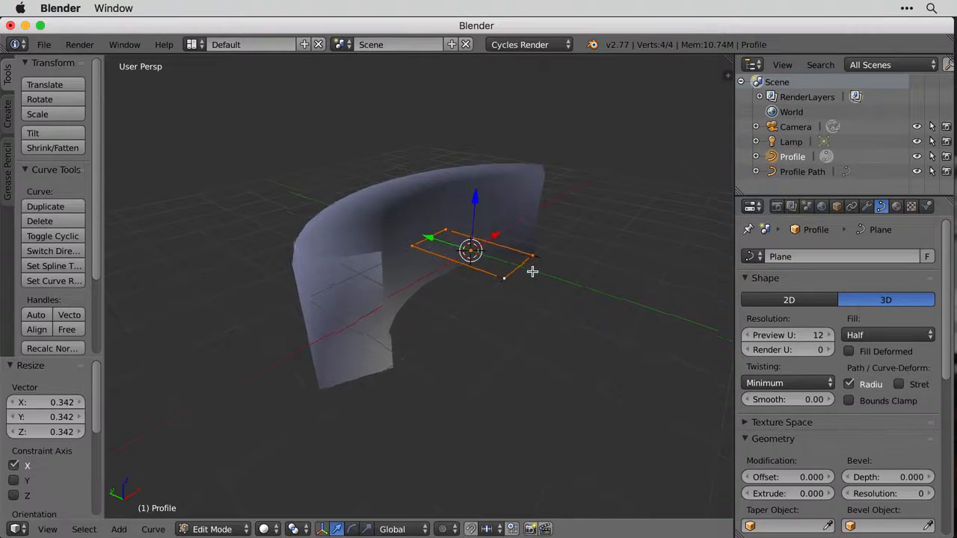
middle_click_drag(532, 271, 500, 291)
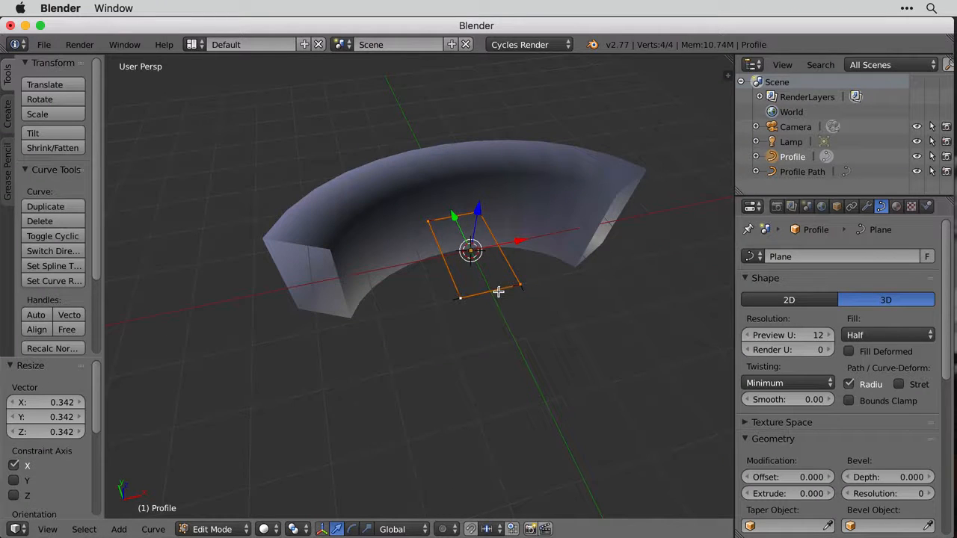
key("Tab")
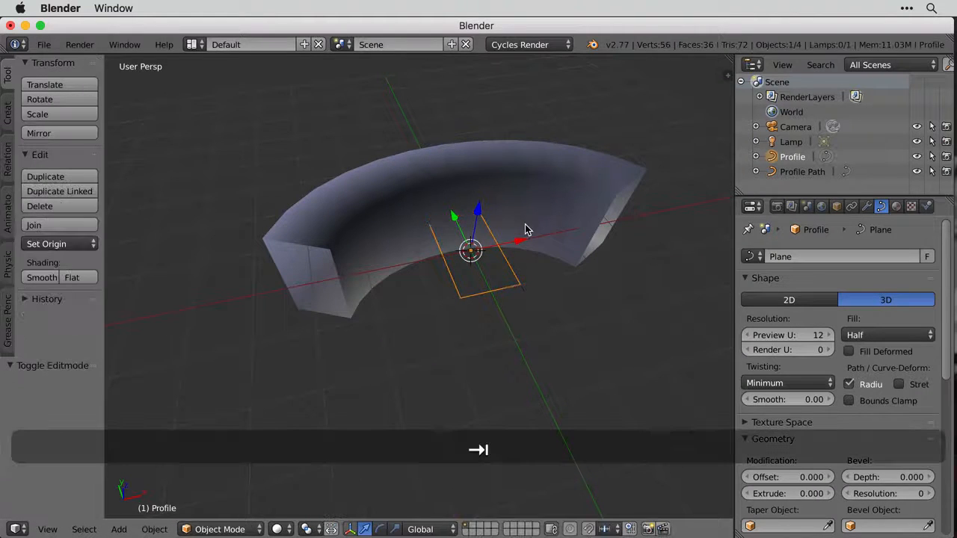
Compare flat and smooth shading on the swept Profile Path object, and leave it shaded flat.
left_click(78, 278)
right_click(332, 238)
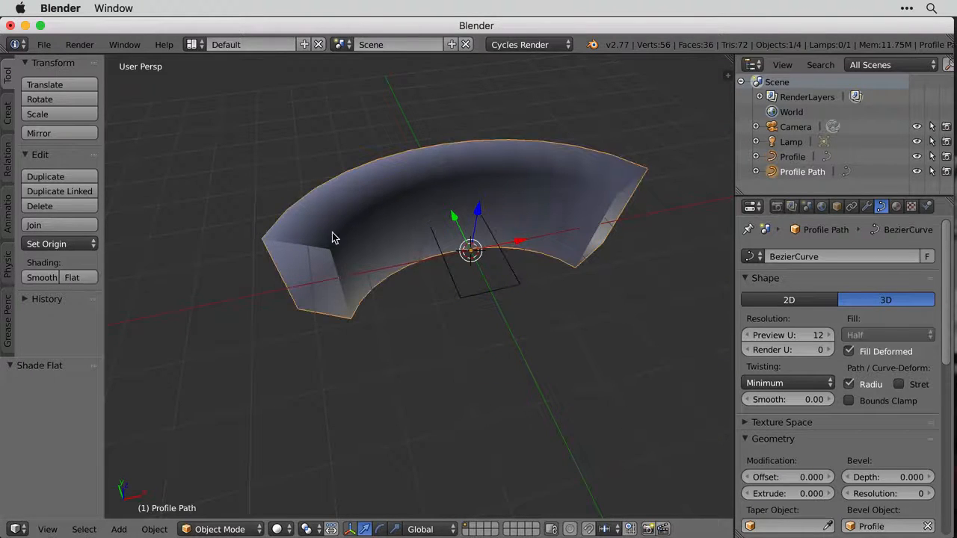
left_click(72, 278)
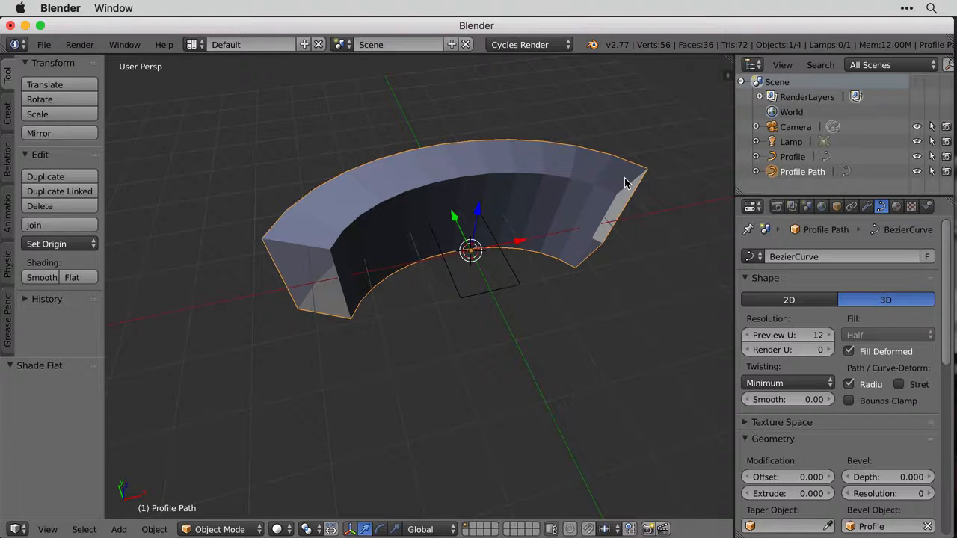
left_click(39, 277)
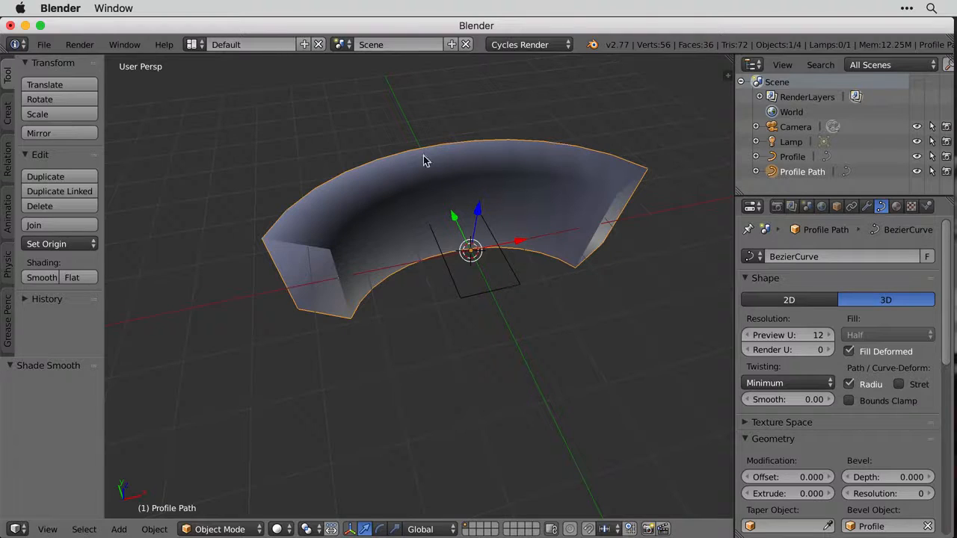
left_click(76, 279)
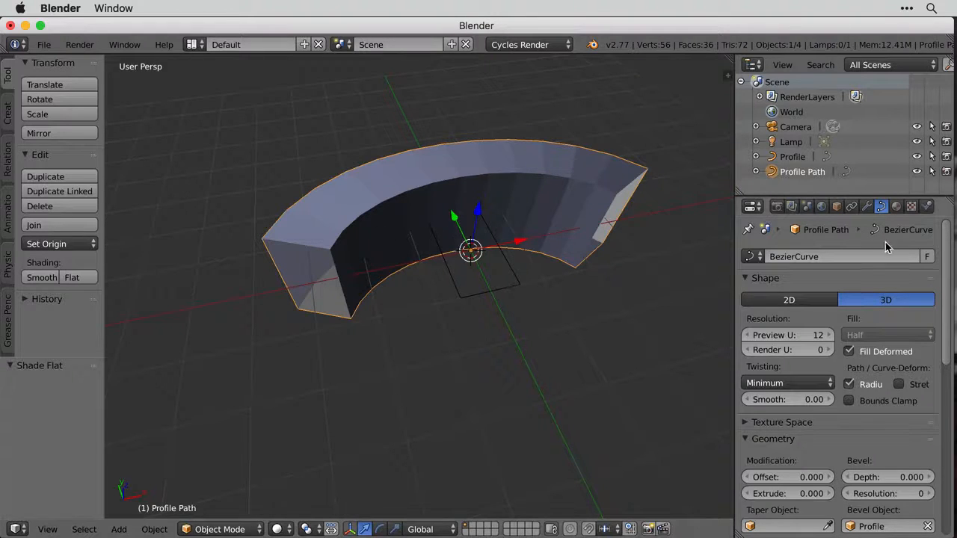
Set the Profile Path curve's preview resolution U to 32.
mouse_move(782, 335)
left_mouse_down()
mouse_move(752, 336)
mouse_move(800, 335)
left_mouse_up()
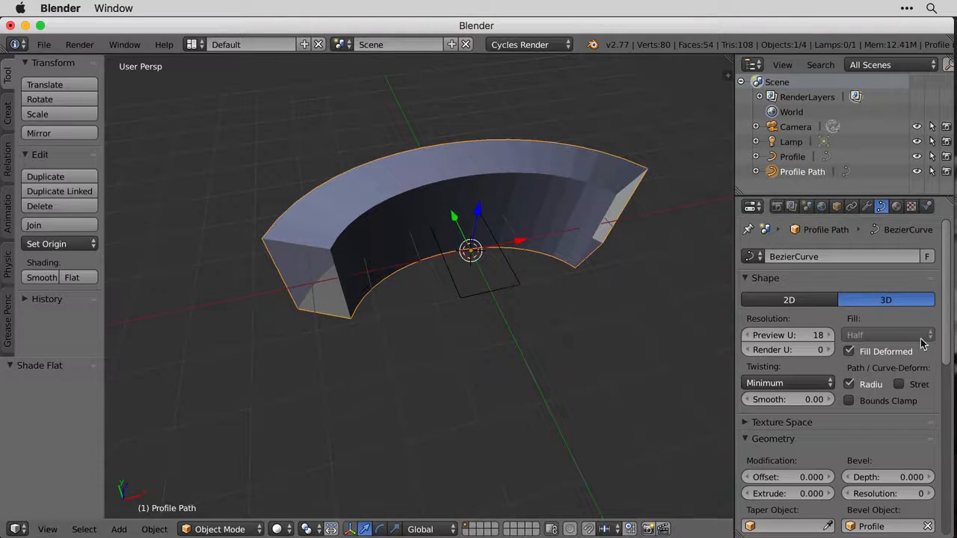
left_click(782, 337)
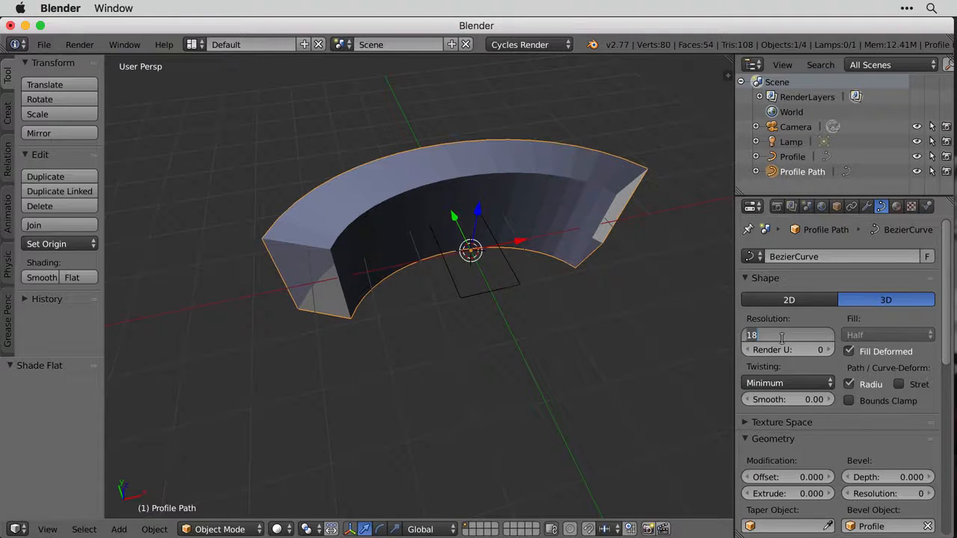
type("32")
key("Return")
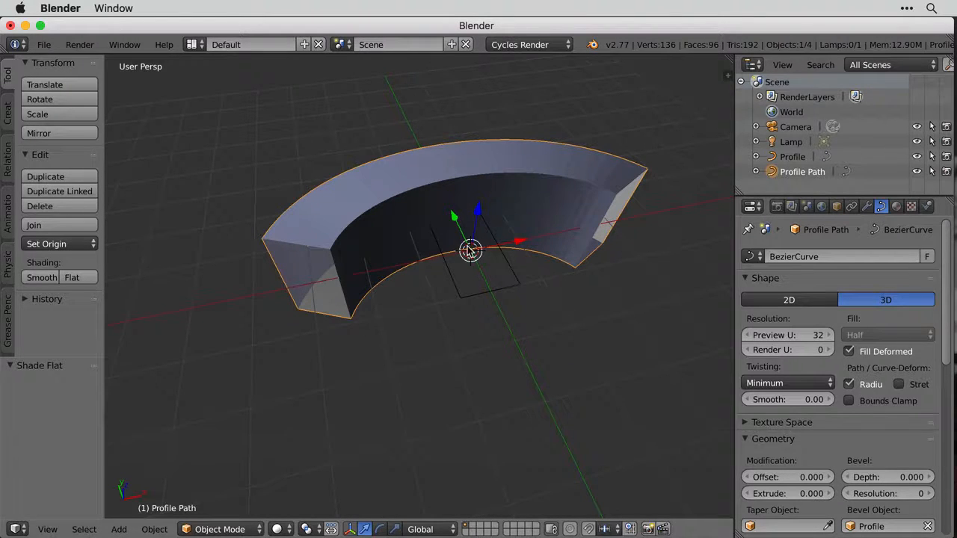
Convert the Profile Path curve to a mesh and check its geometry in Edit Mode.
key("alt+c")
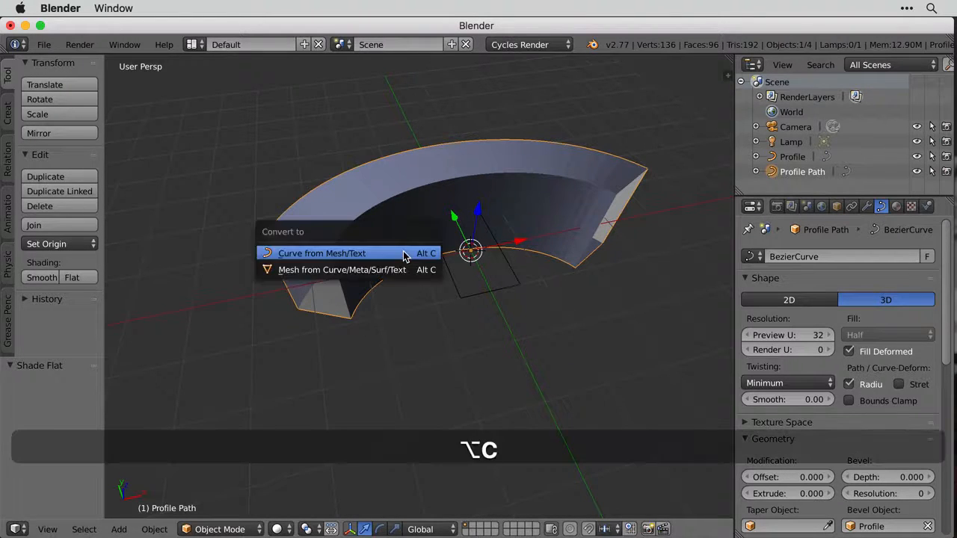
left_click(345, 271)
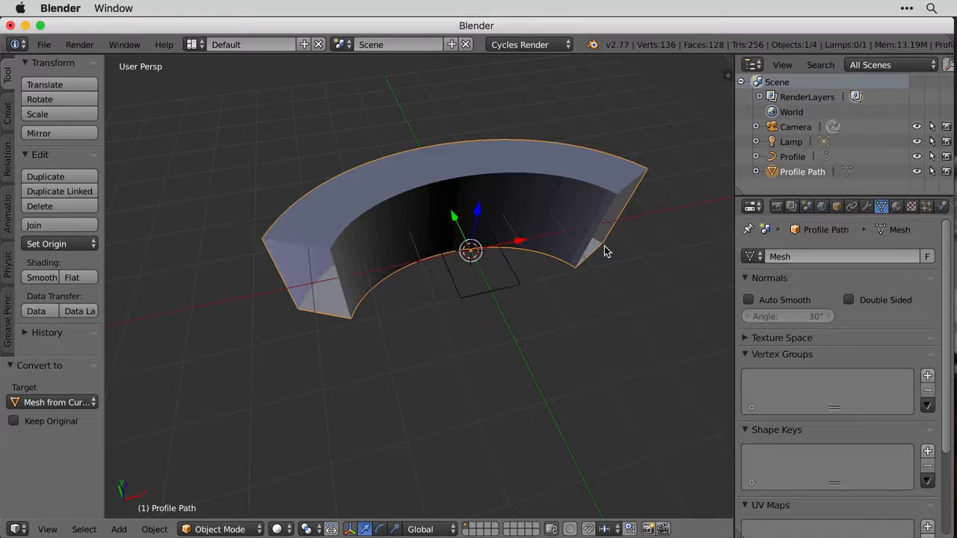
key("Tab")
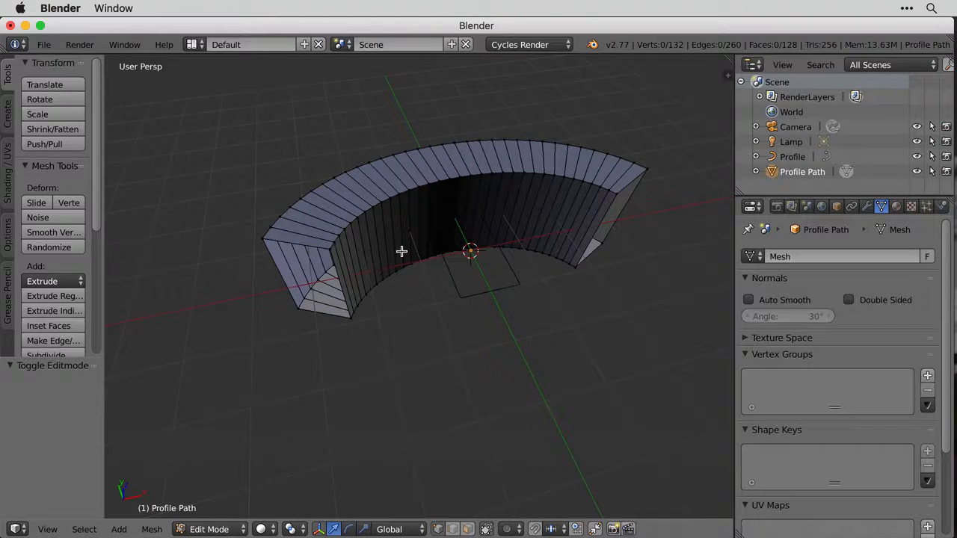
key("Tab")
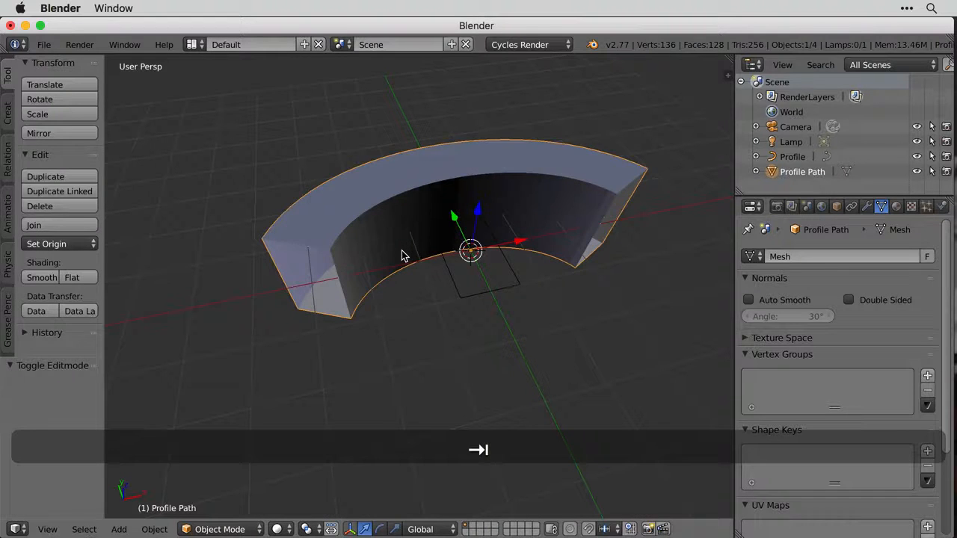
Select the entire Profile Path mesh in Edit Mode and recalculate its normals to face outside.
key("Tab")
key("a")
key("a")
key("a")
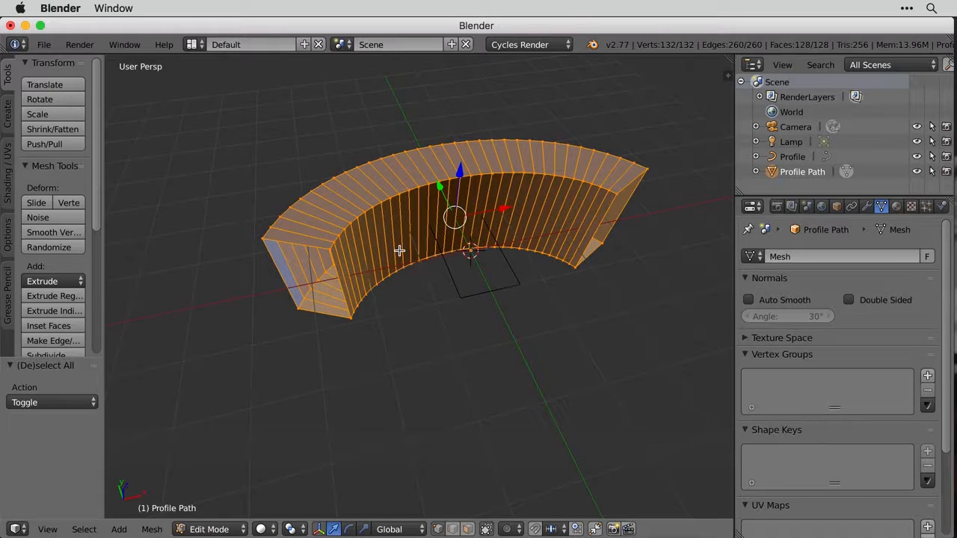
key("ctrl+n")
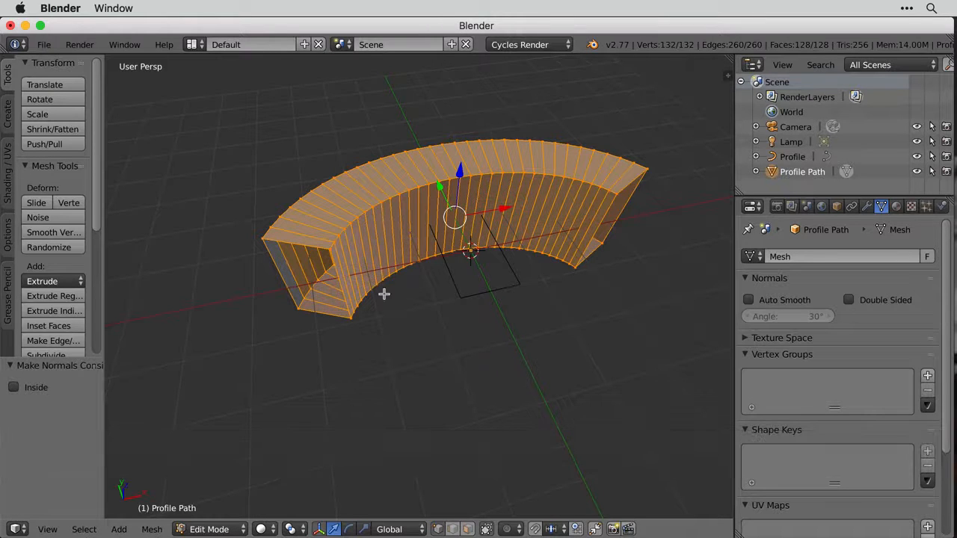
In edge select mode, select the four border edges of the arch's open end on the negative X side and fill them with a face.
left_click(467, 529)
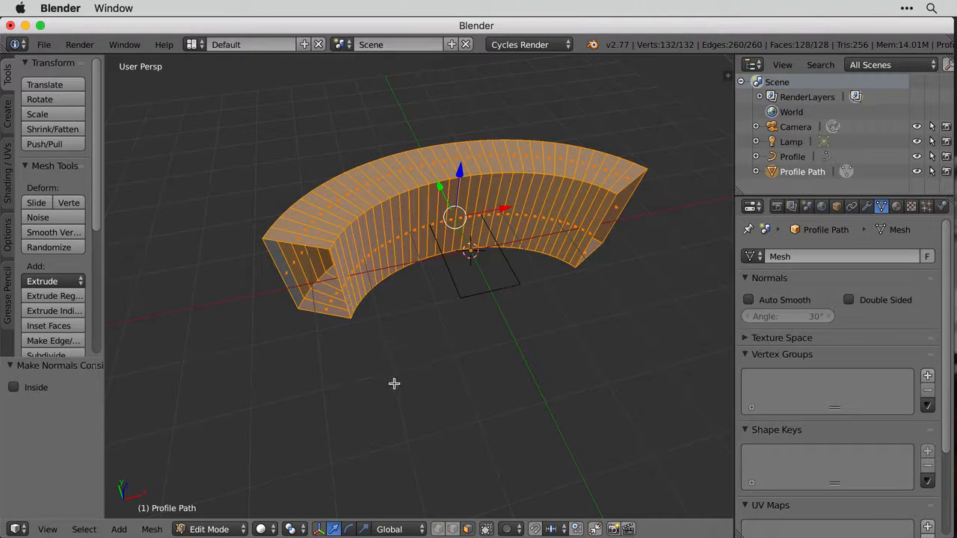
left_click(453, 529)
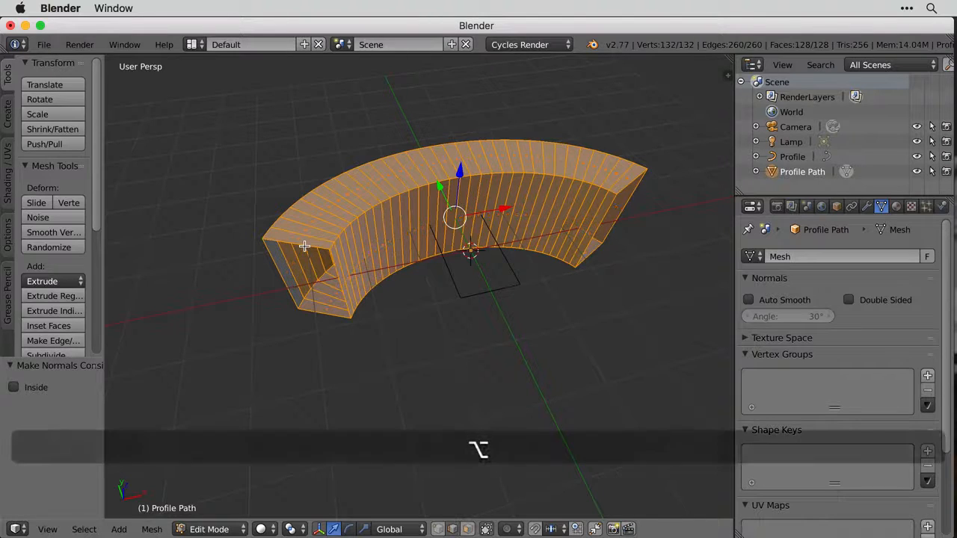
right_click(304, 246, "alt")
right_click(299, 246, "alt")
right_click(288, 242)
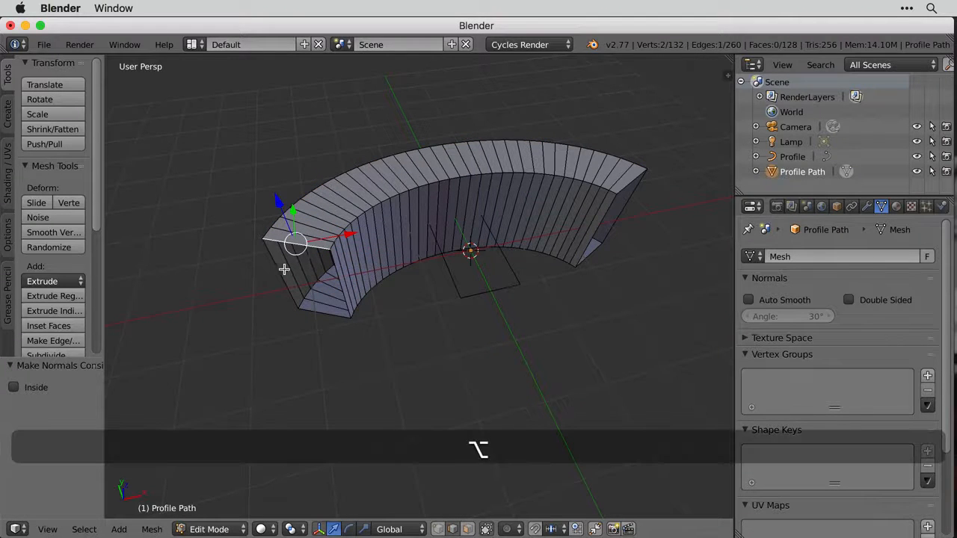
right_click(278, 272, "shift")
right_click(329, 313, "shift")
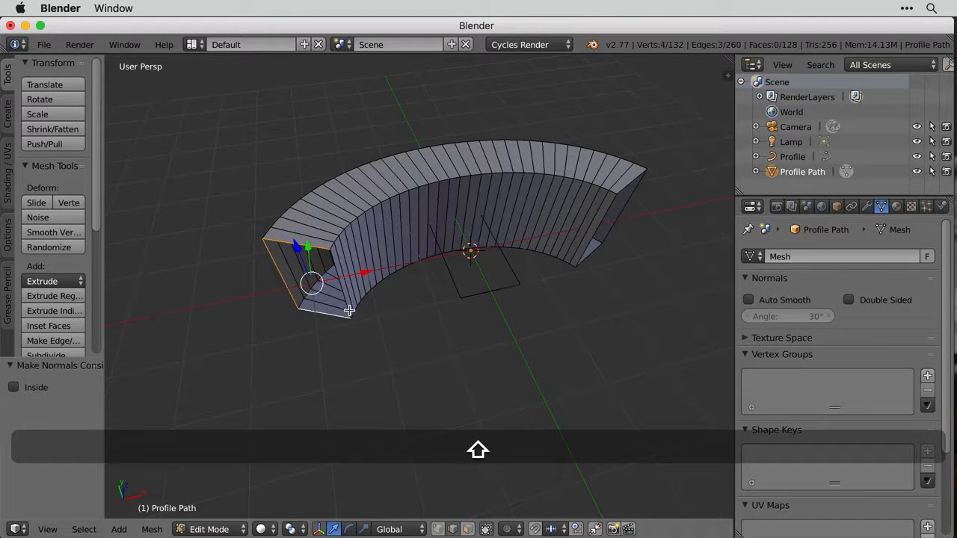
right_click(349, 310, "shift")
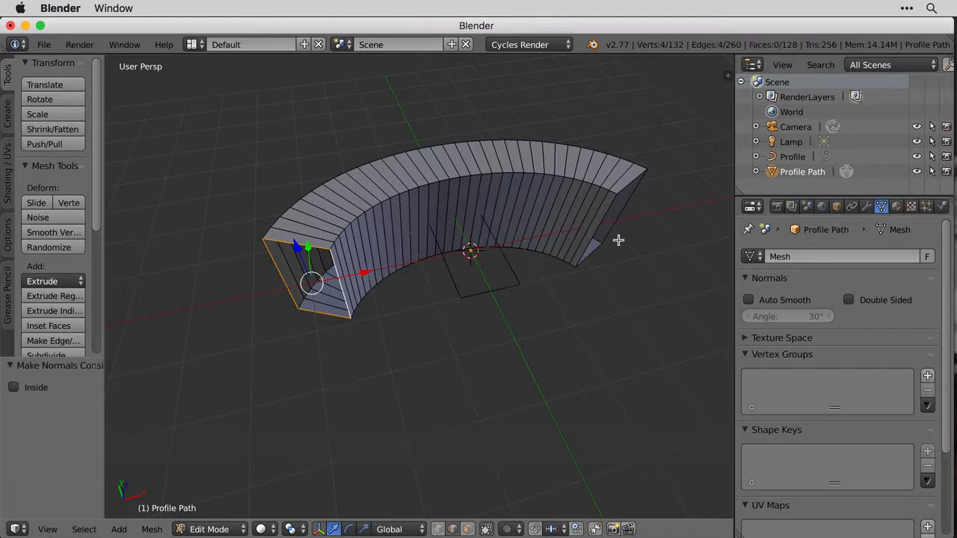
key("f")
Select the four border edges of the remaining open end on the positive X side and fill them with a face.
middle_click_drag(643, 250, 610, 274)
middle_click_drag(605, 370, 540, 318, "shift")
right_click(651, 376)
right_click(668, 352, "shift")
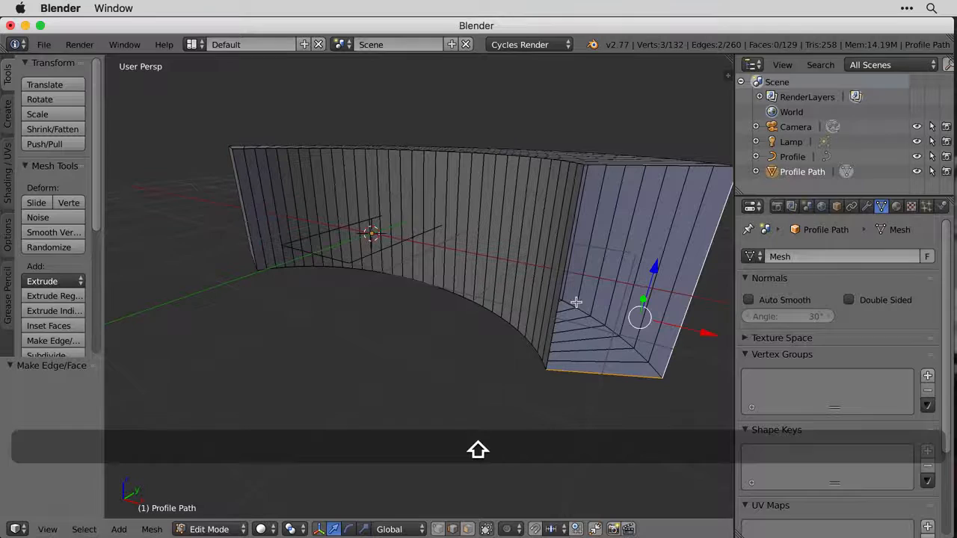
right_click(564, 255, "shift")
right_click(645, 169, "shift")
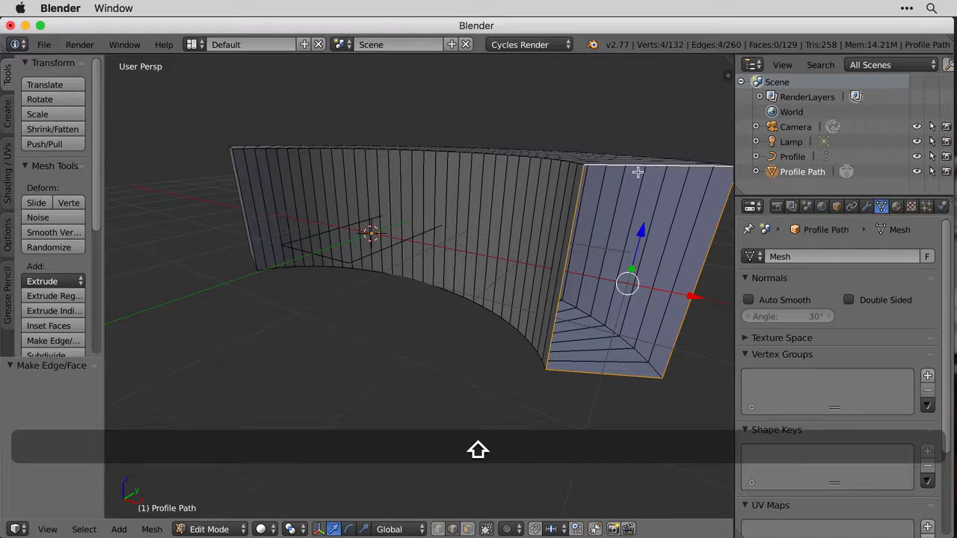
middle_click_drag(645, 169, 474, 262)
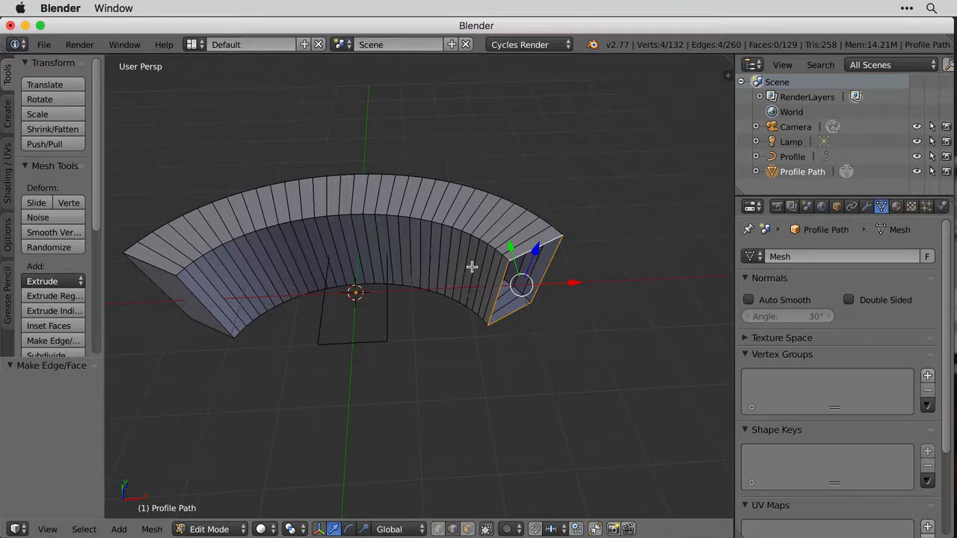
key("f")
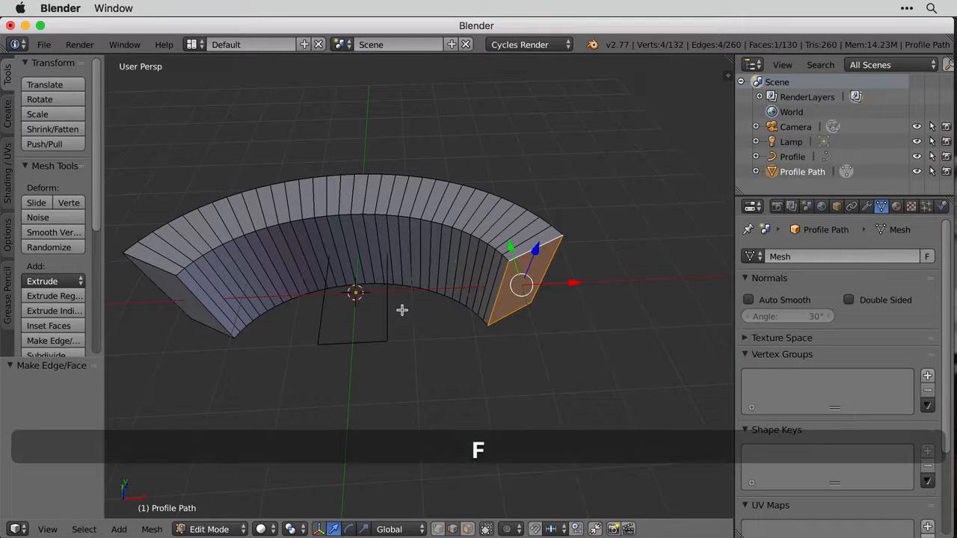
Return to Object Mode and apply smooth shading to the capped Profile Path mesh.
middle_click_drag(401, 310, 444, 299, "shift")
key("Tab")
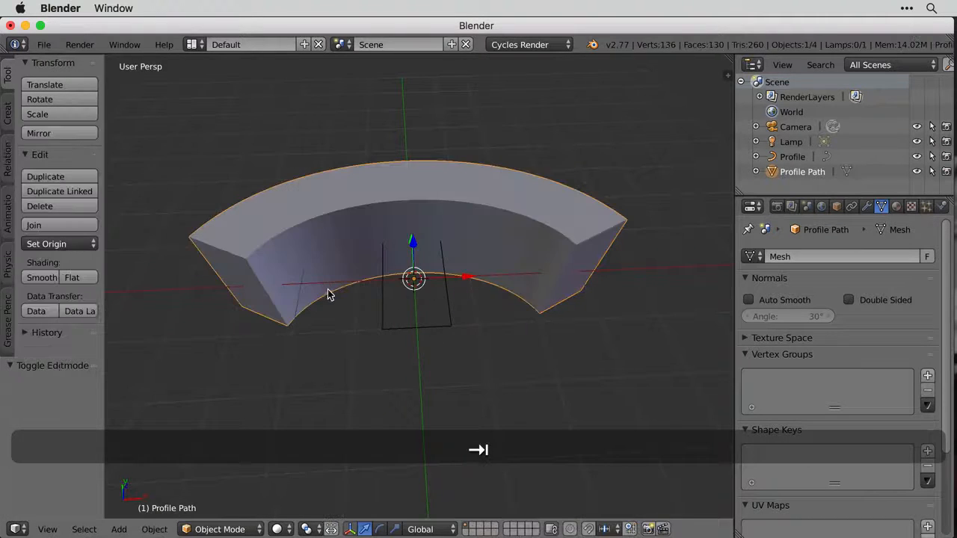
middle_click_drag(328, 290, 299, 270)
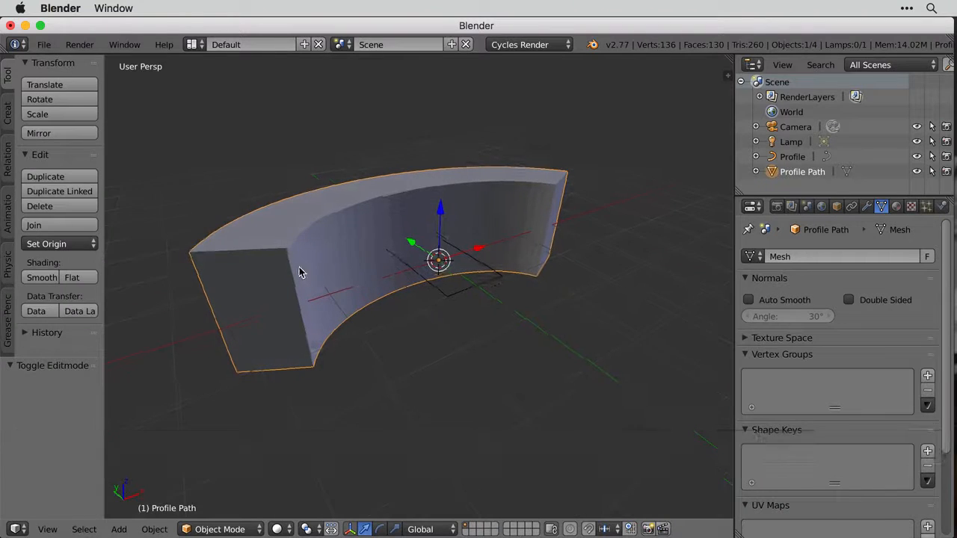
left_click(45, 278)
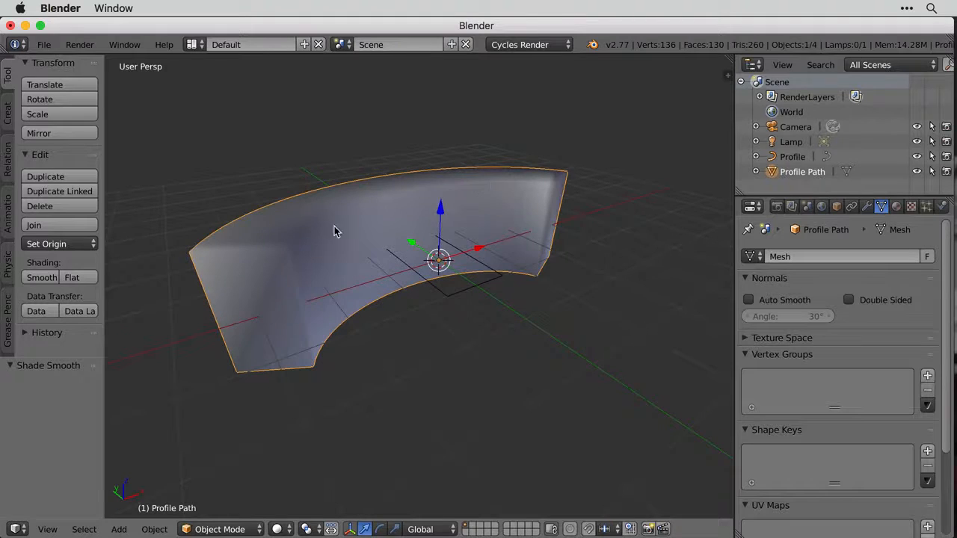
In Edit Mode, select all four lengthwise edge loops running along the corners of the arch.
middle_click_drag(333, 229, 333, 288)
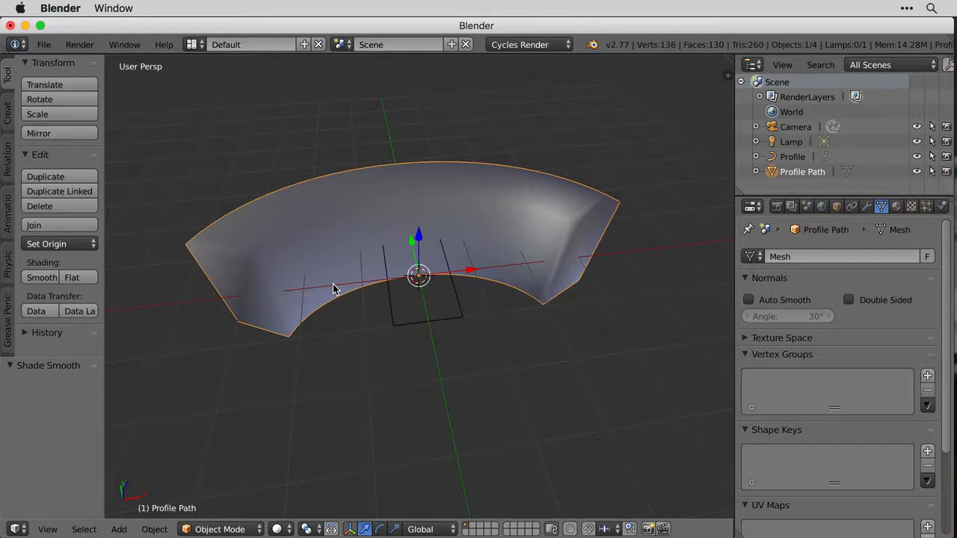
key("Tab")
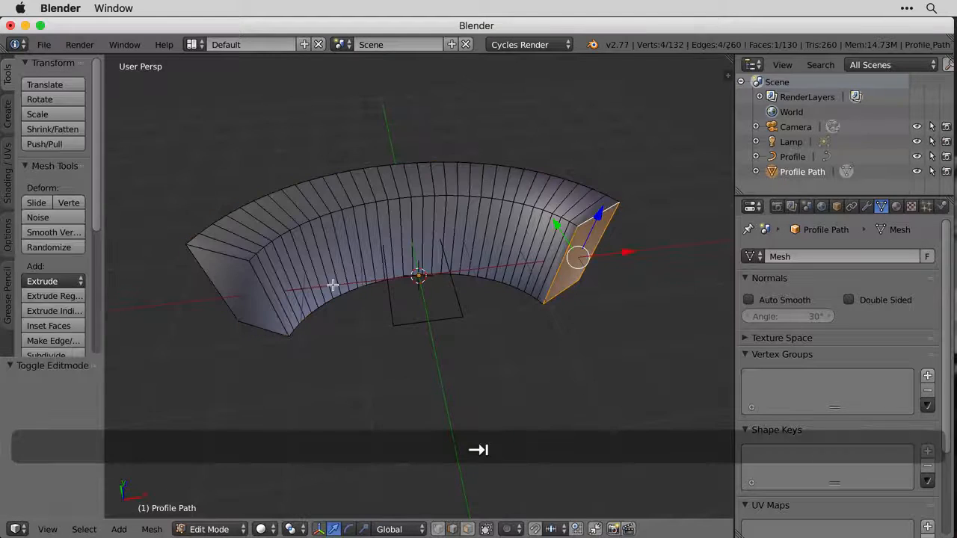
left_click(464, 529)
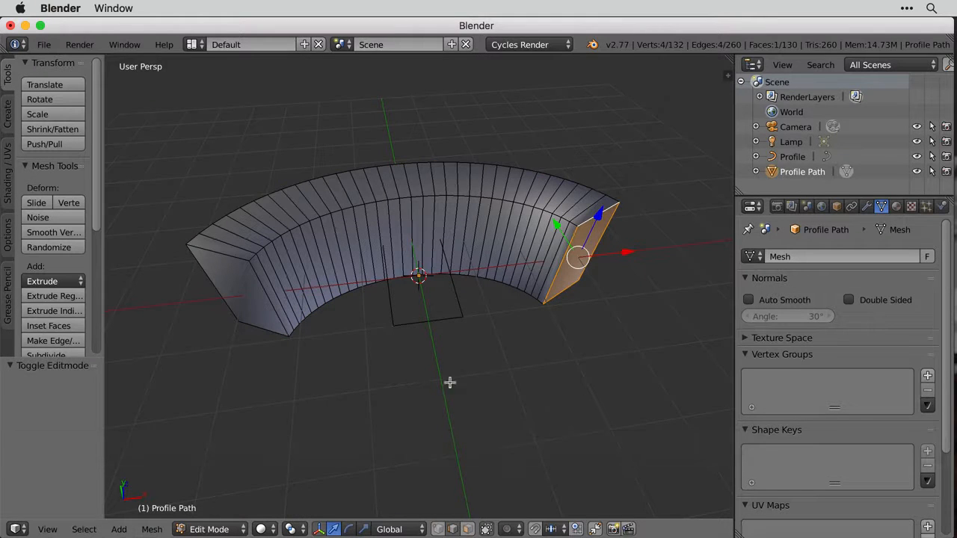
left_click(412, 197)
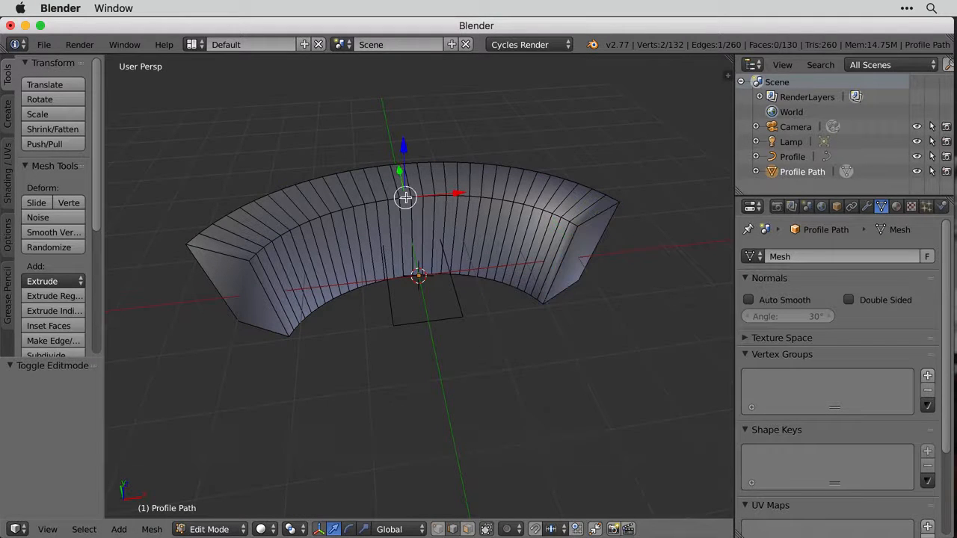
left_click(411, 198, "alt")
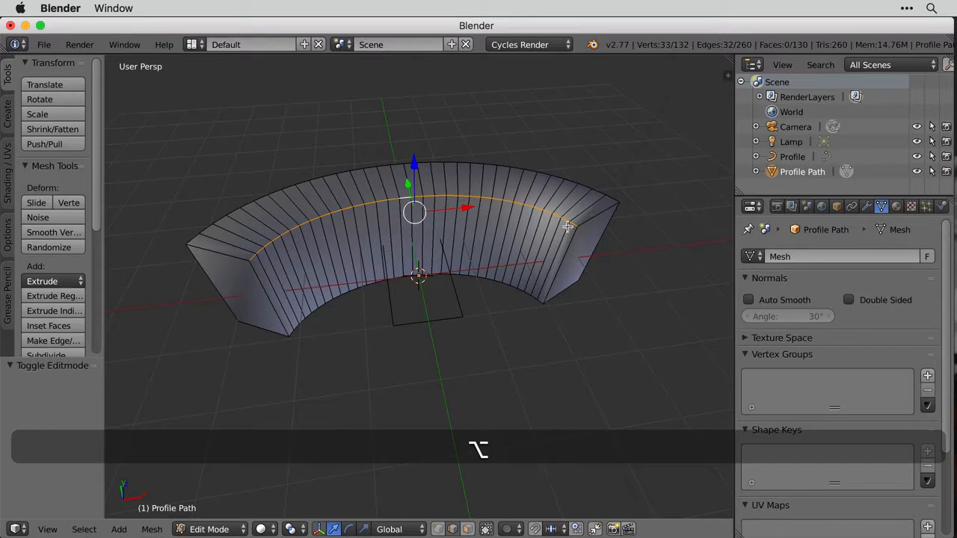
left_click(397, 165, "alt+shift")
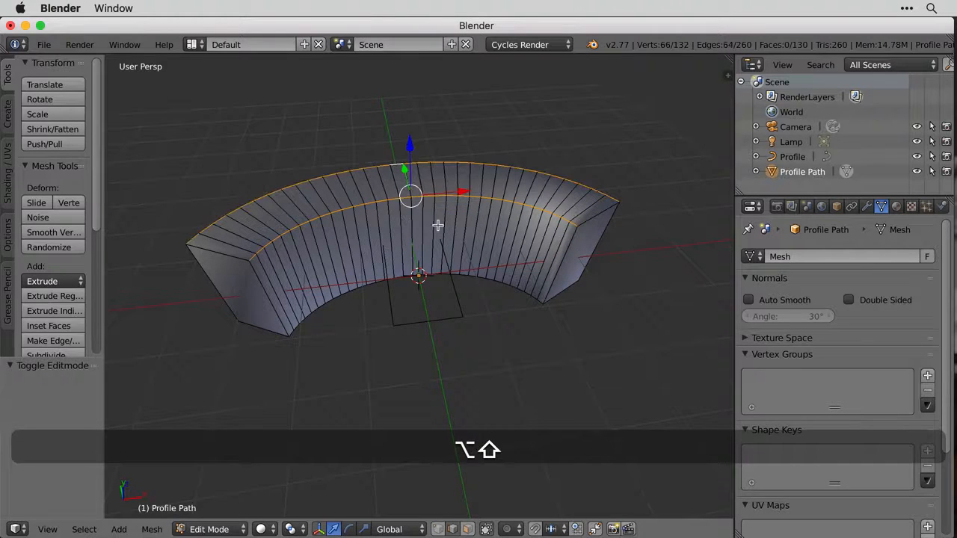
left_click(397, 280, "alt+shift")
middle_click_drag(397, 281, 386, 306)
left_click(451, 344, "alt+shift")
middle_click_drag(502, 327, 487, 291)
Bevel the selected edge loops with 3 segments and an offset of about 0.057, and return to Object Mode.
key("ctrl+b")
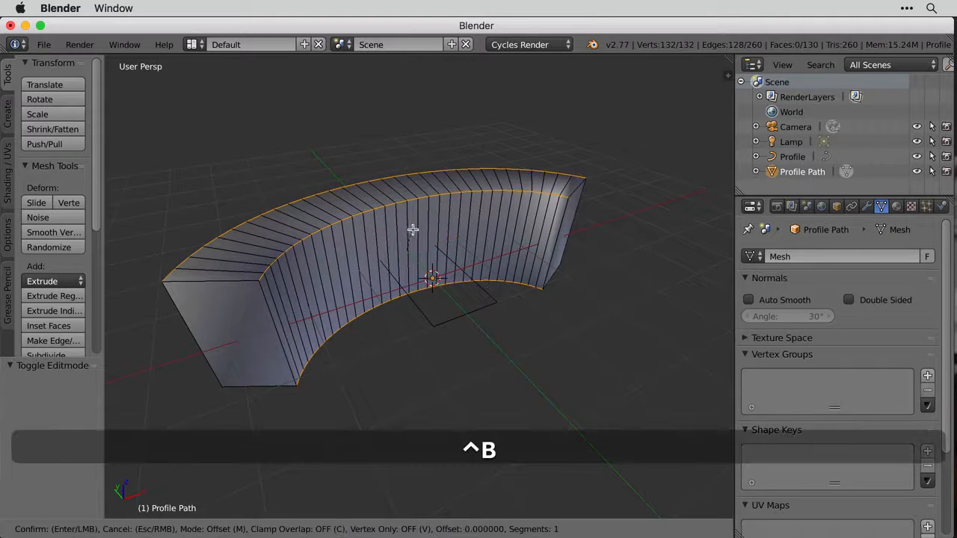
scroll(431, 249, "up", 2)
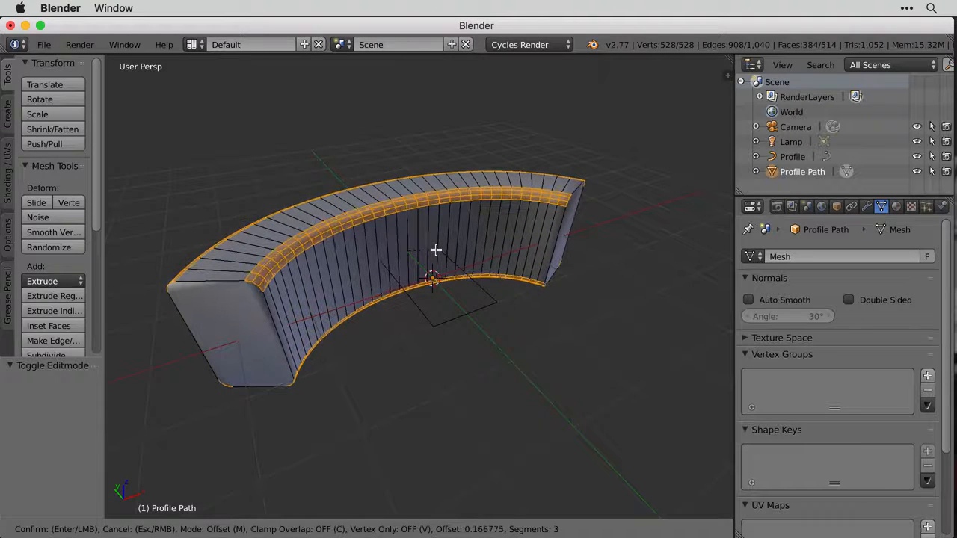
scroll(441, 252, "up", 1)
scroll(444, 253, "down", 1)
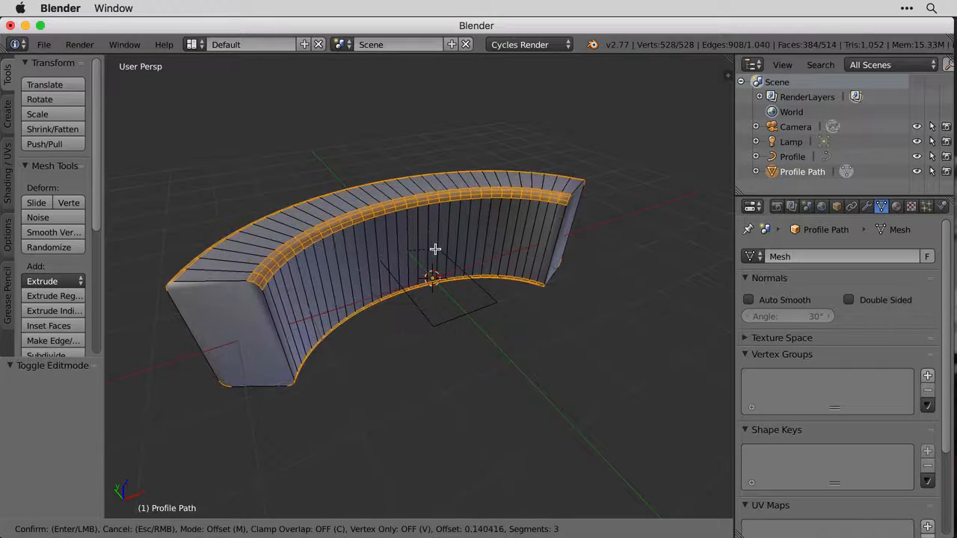
left_click(433, 249)
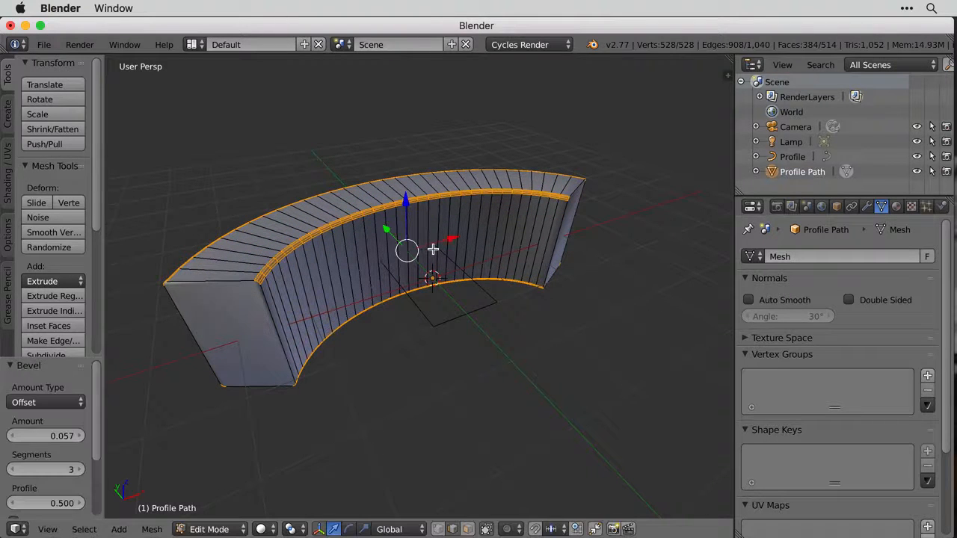
key("Tab")
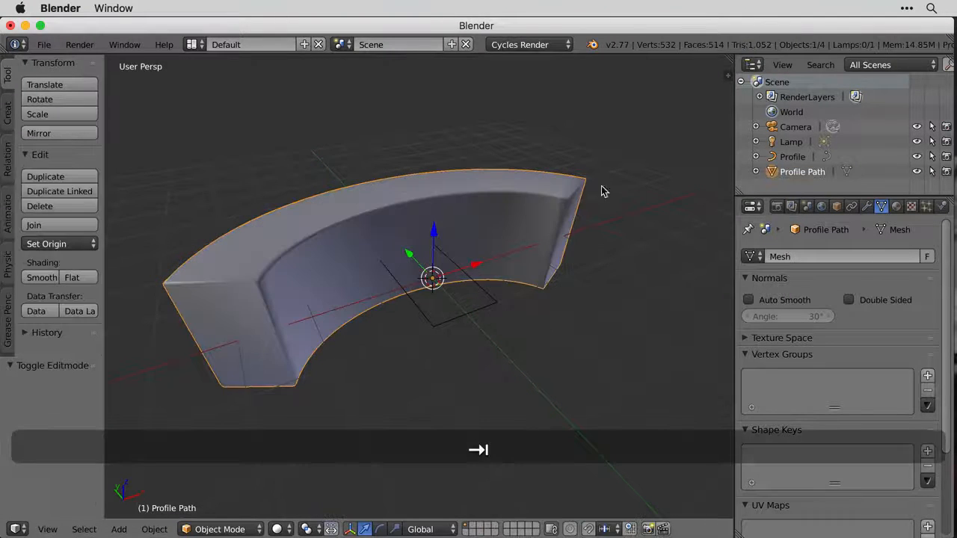
Inspect the bevelled arch from several angles and add a new material to the Profile Path object.
middle_click_drag(303, 256, 477, 245)
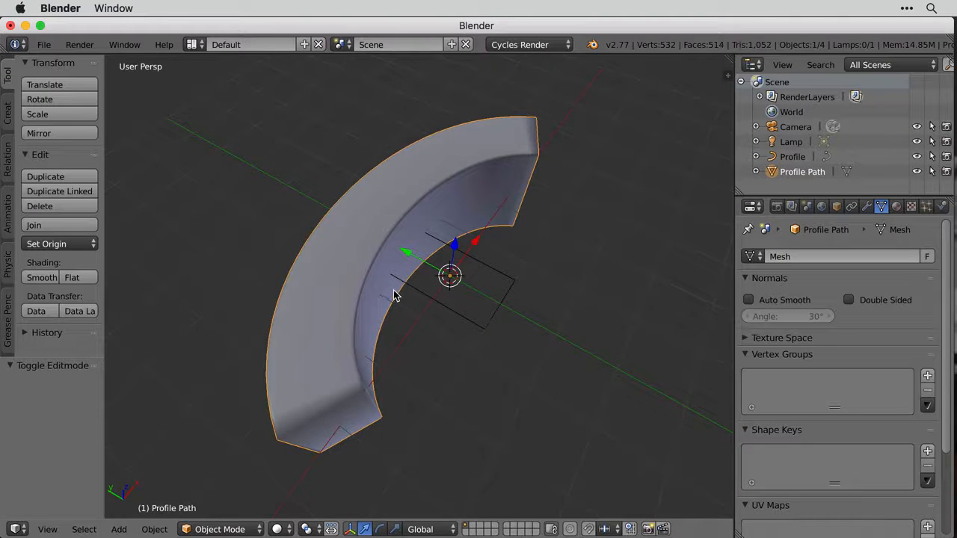
middle_click_drag(521, 367, 493, 336)
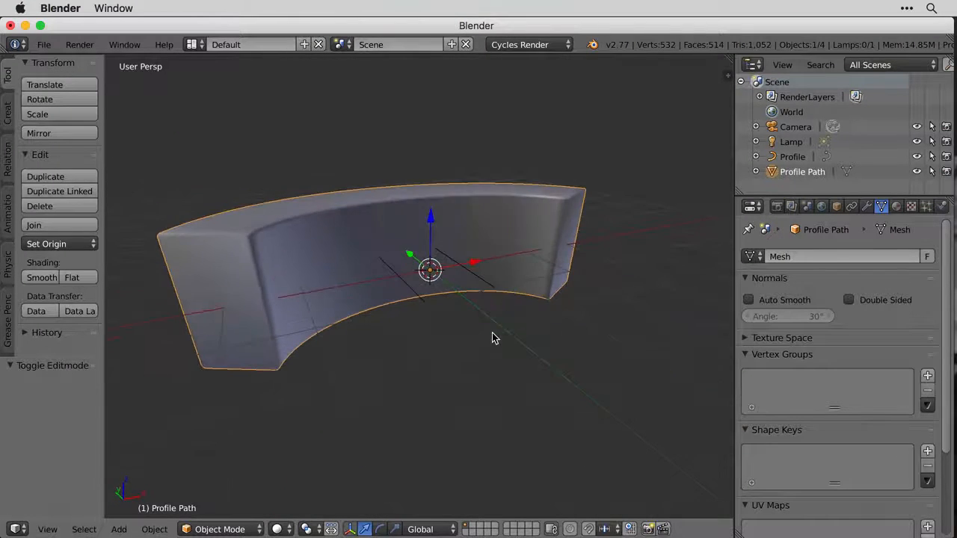
left_click(896, 208)
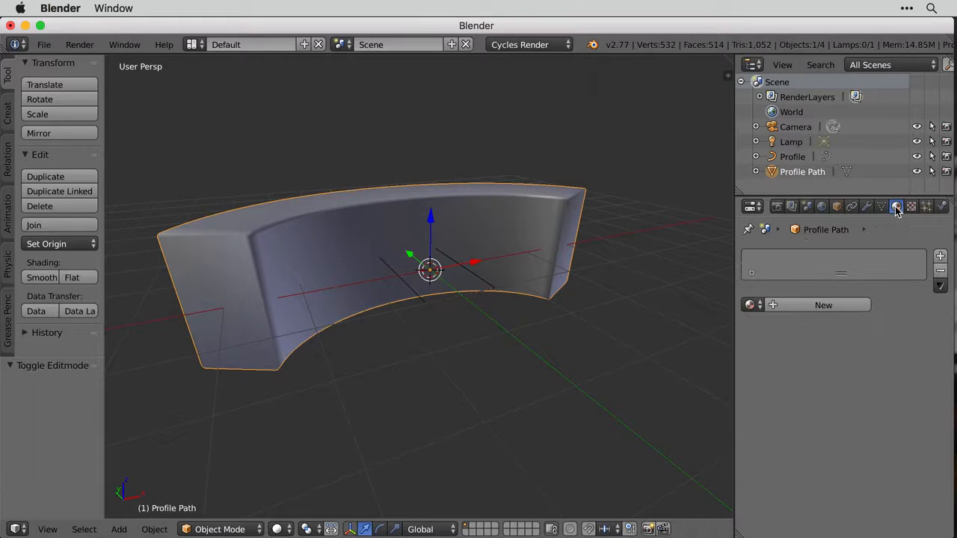
left_click(820, 307)
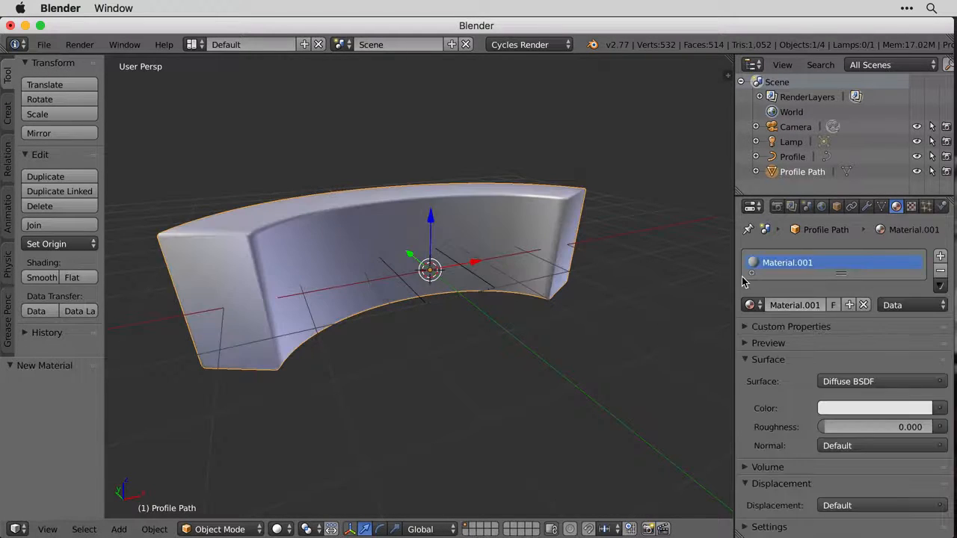